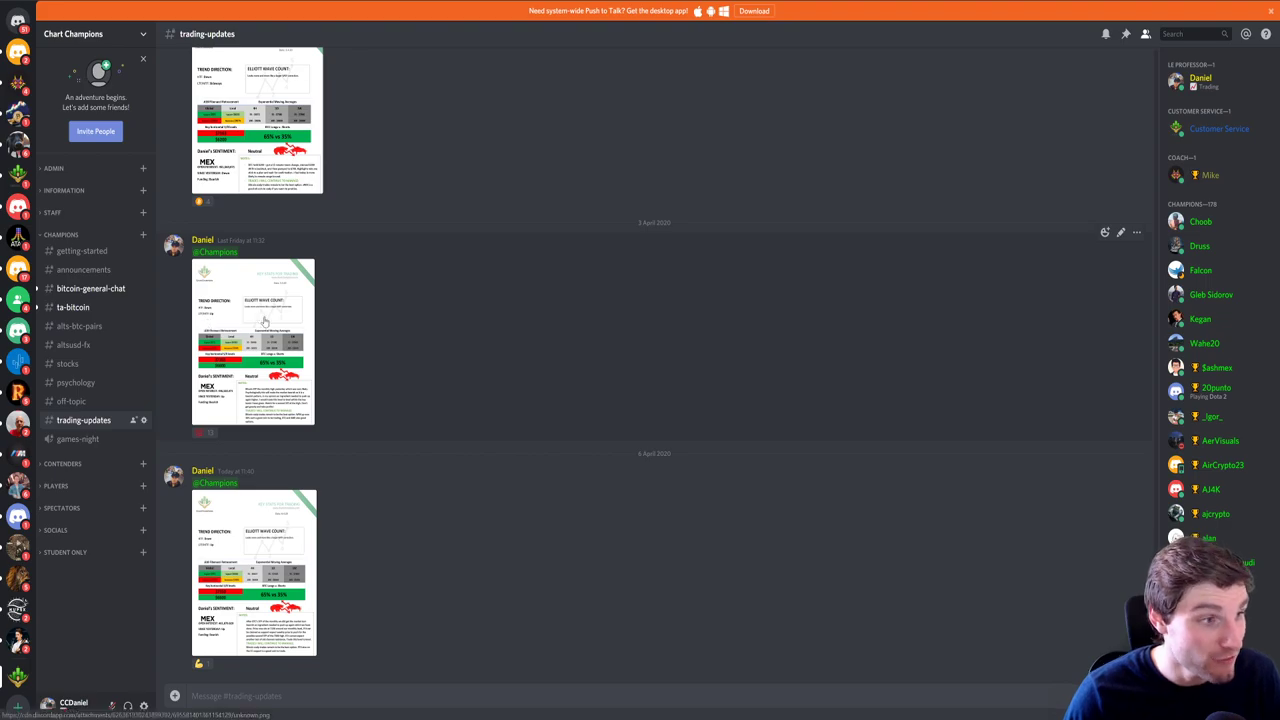
Review the enlarged 3 April key stats report in the trading-updates channel alongside the published XBTUSD triangle chart on Twitter
{"action": "left_click", "coordinate": [264, 320]}
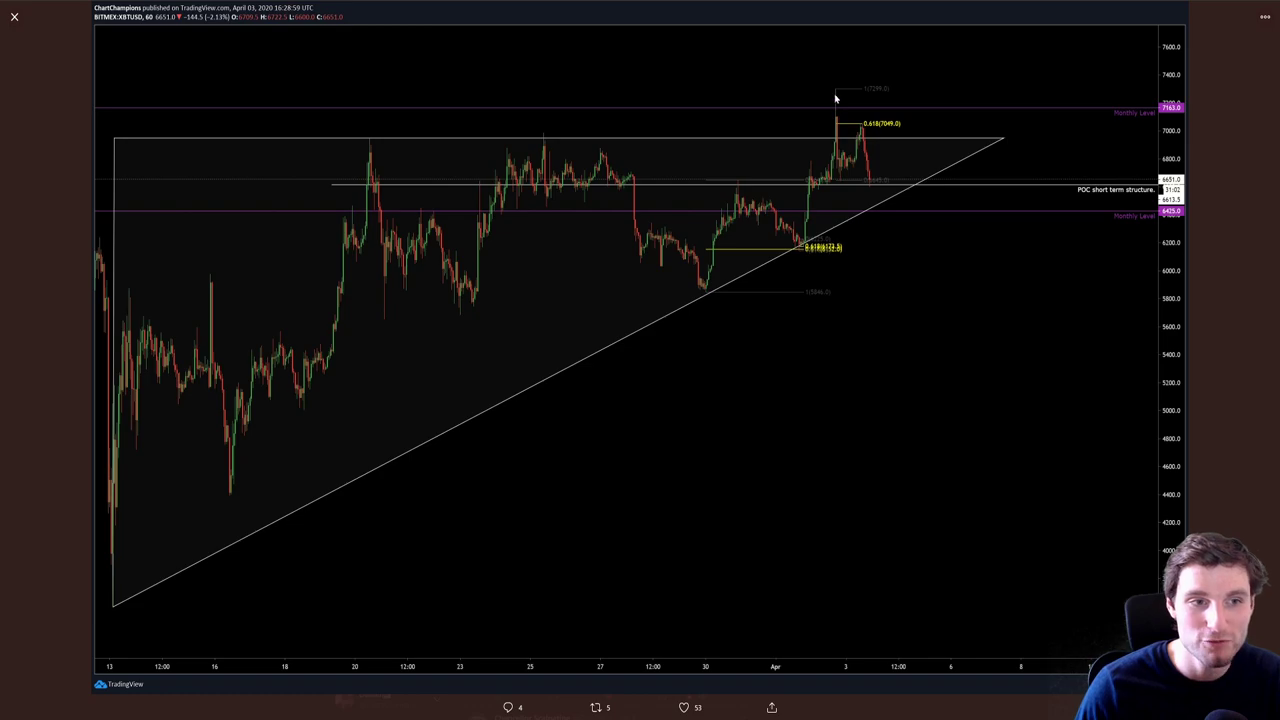
{"action": "key", "text": "alt+Tab"}
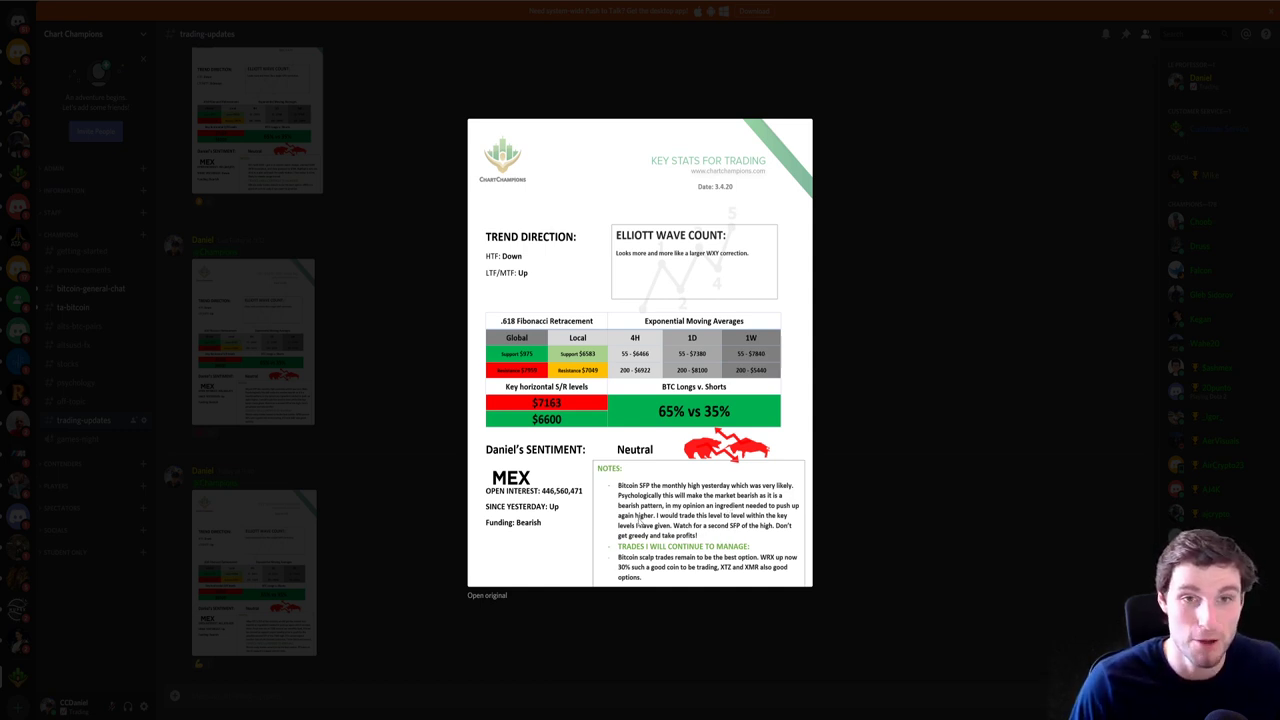
{"action": "key", "text": "alt+Tab"}
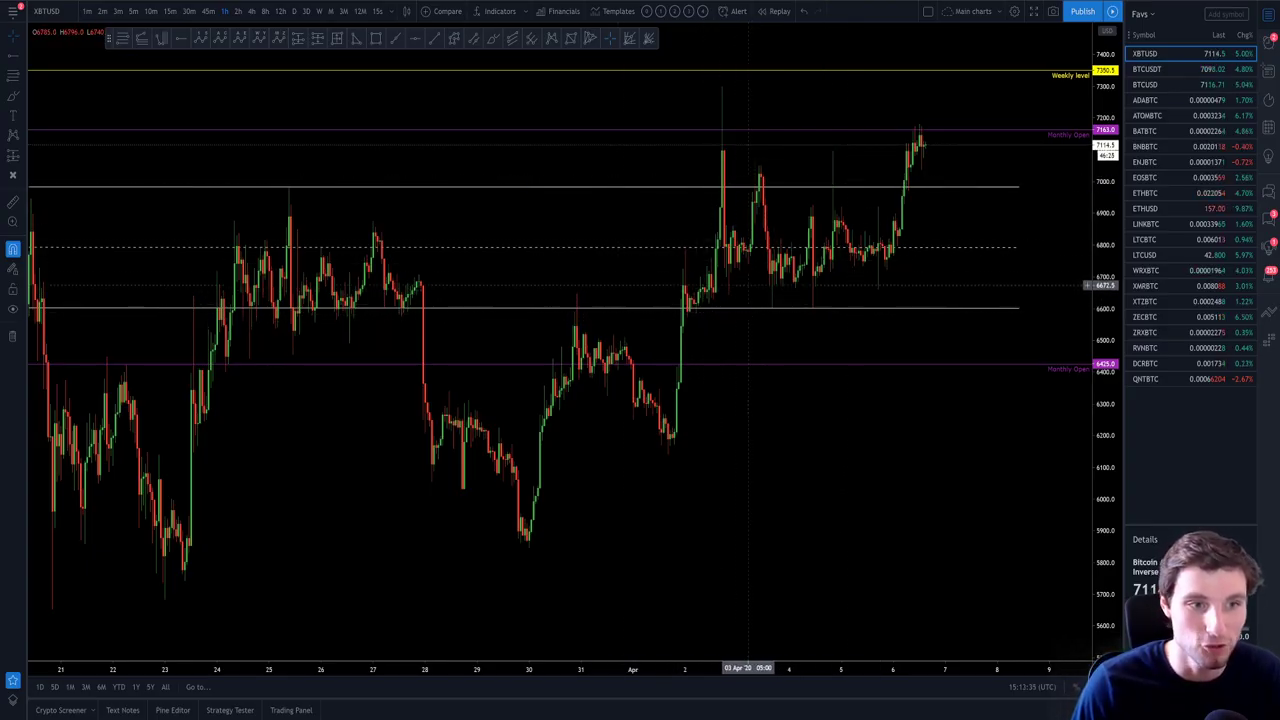
Set the XBTUSD chart in TradingView to the 5-minute timeframe and examine the price action from early April to the latest candles
{"action": "left_click", "coordinate": [133, 11]}
{"action": "scroll", "coordinate": [697, 377], "scroll_direction": "down", "scroll_amount": 6}
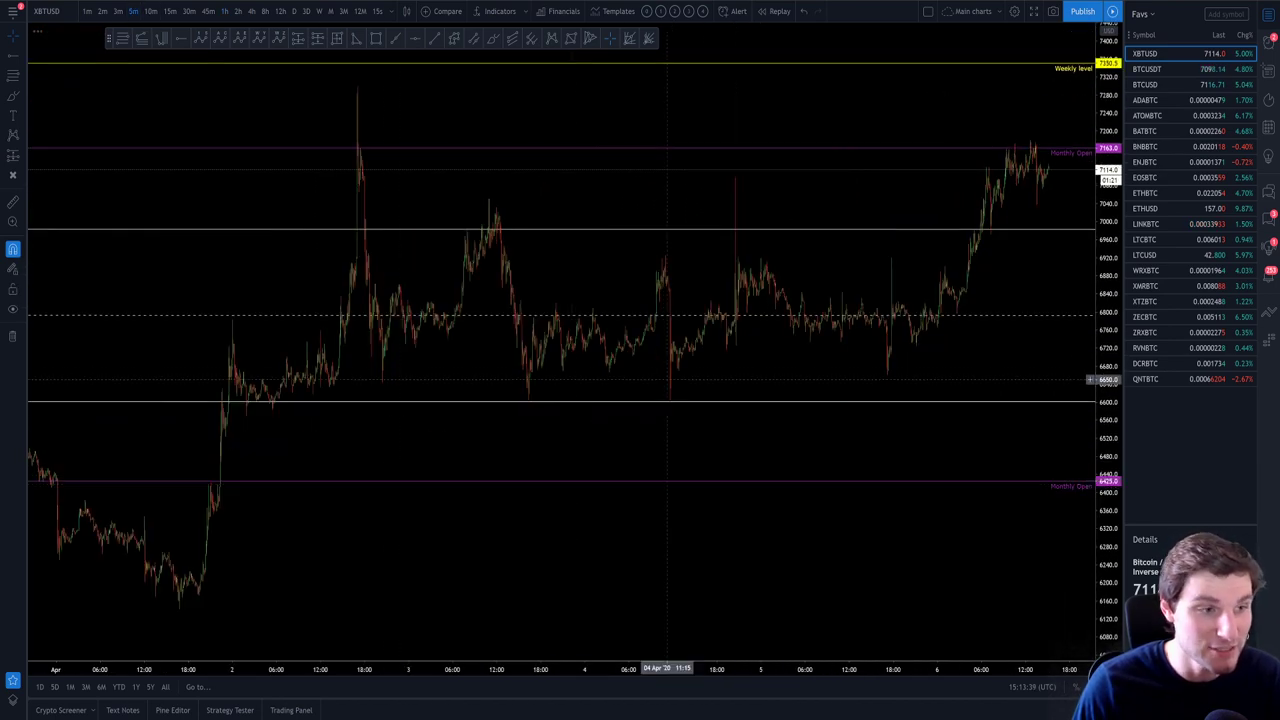
{"action": "scroll", "coordinate": [965, 375], "scroll_direction": "down", "scroll_amount": 1}
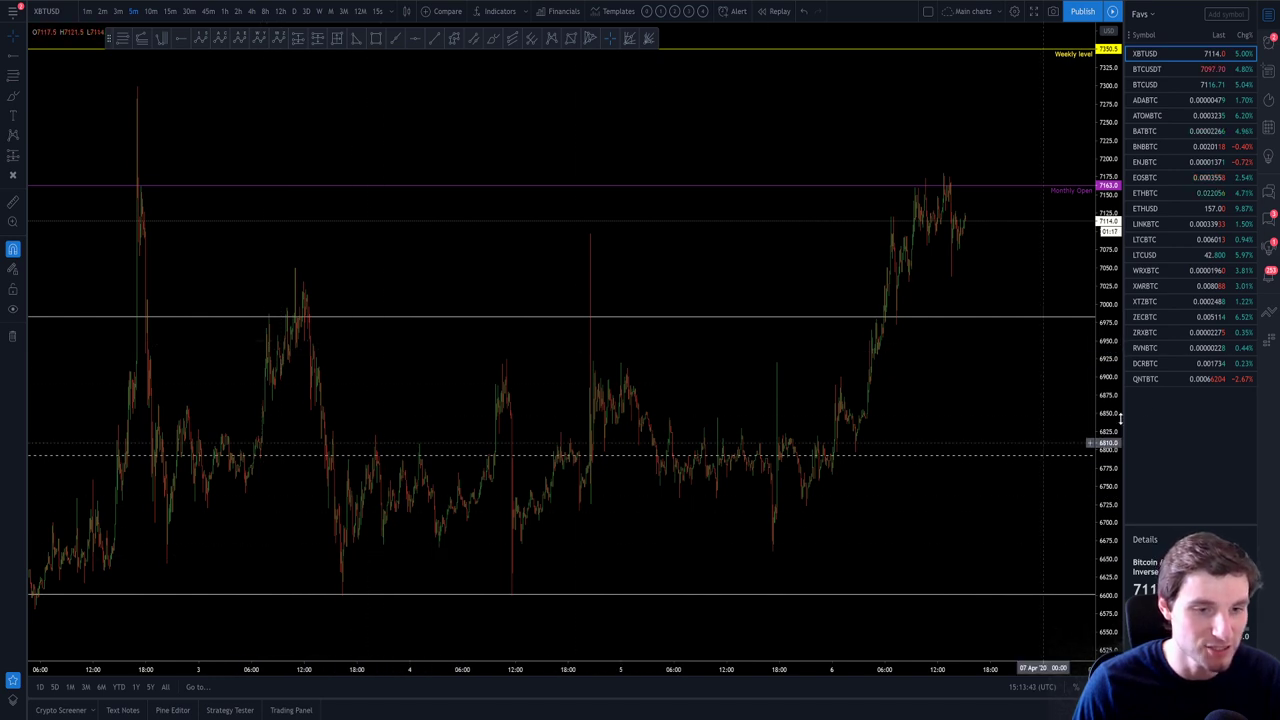
{"action": "left_click_drag", "start_coordinate": [1016, 330], "coordinate": [983, 316]}
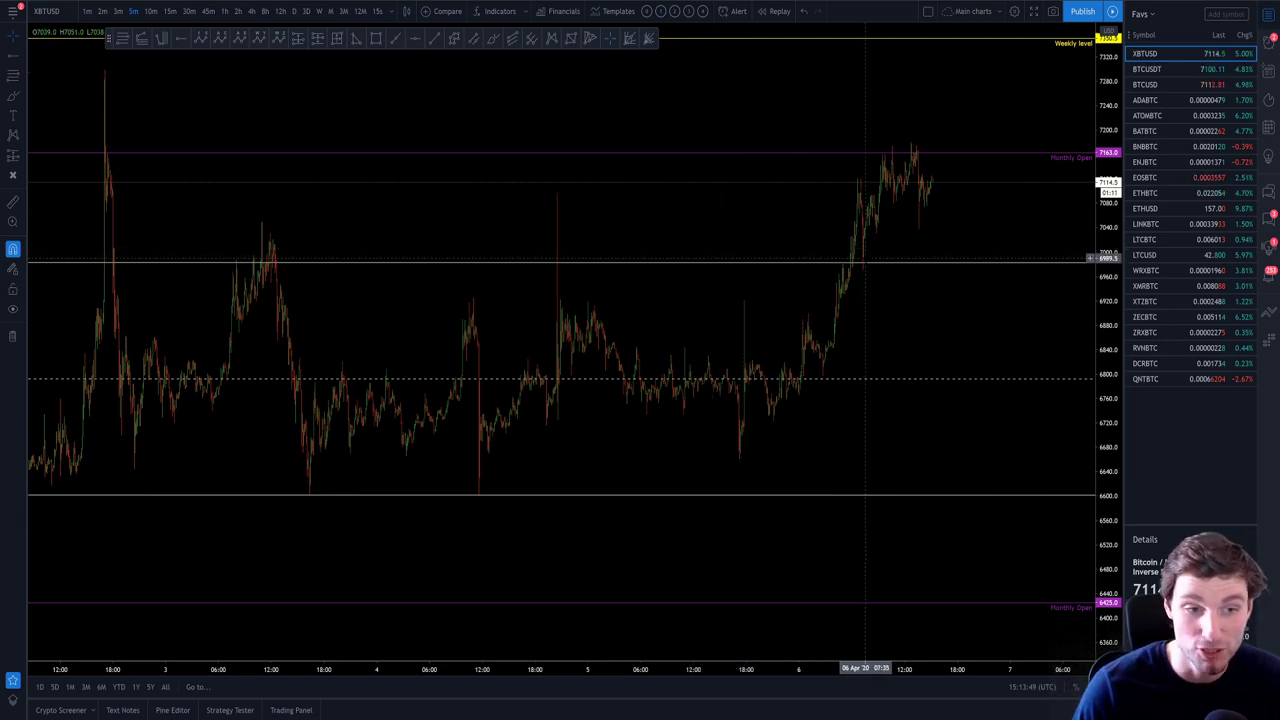
{"action": "scroll", "coordinate": [882, 249], "scroll_direction": "up", "scroll_amount": 5}
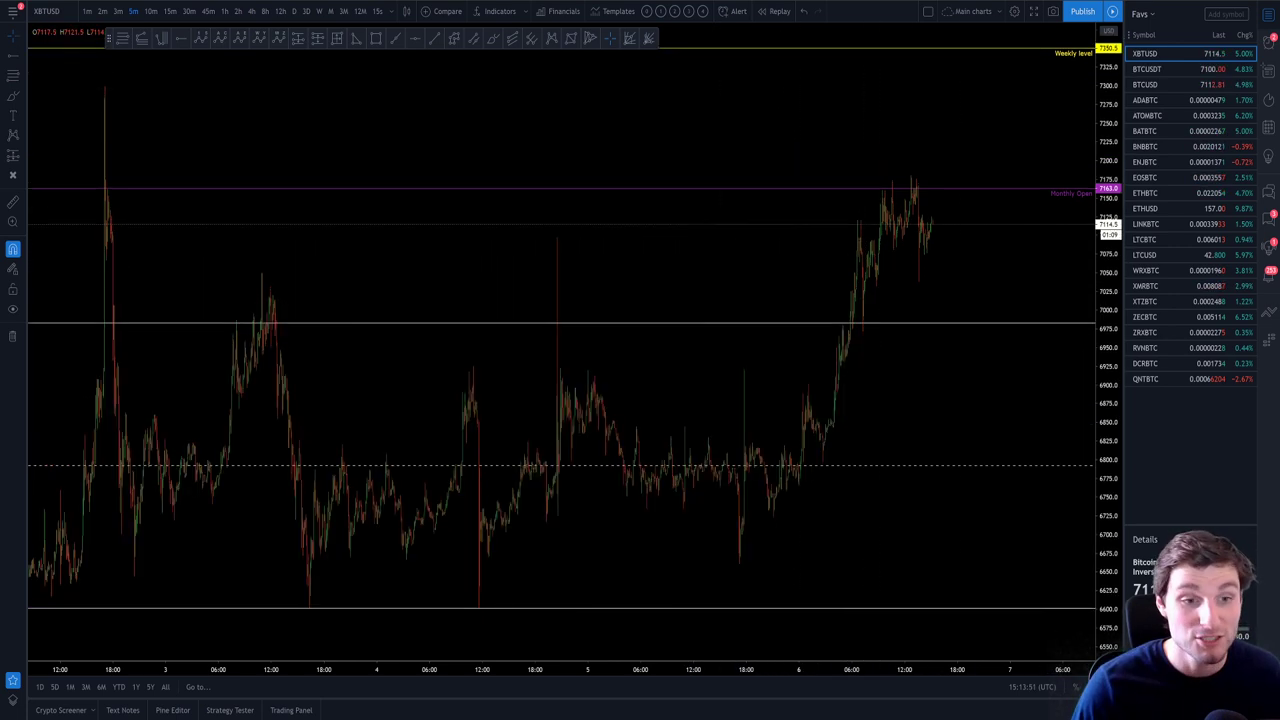
{"action": "scroll", "coordinate": [654, 422], "scroll_direction": "left", "scroll_amount": 5}
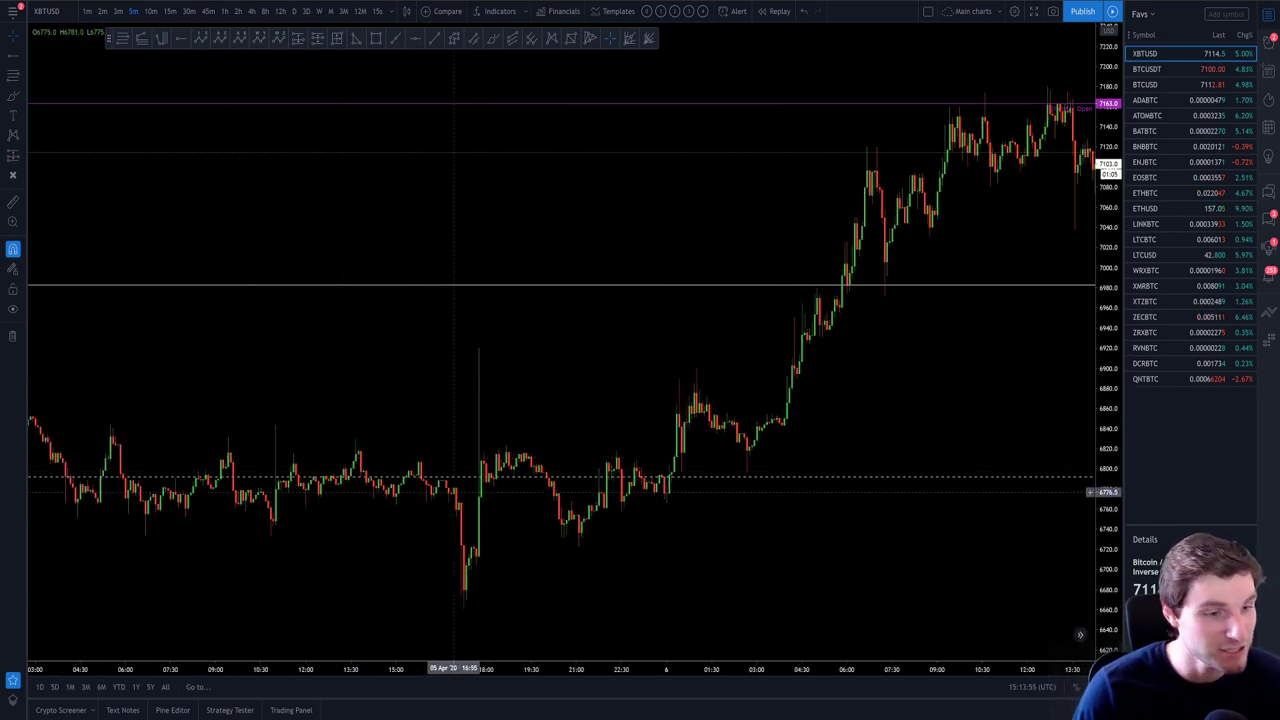
{"action": "scroll", "coordinate": [579, 440], "scroll_direction": "right", "scroll_amount": 2}
{"action": "scroll", "coordinate": [806, 417], "scroll_direction": "right", "scroll_amount": 5}
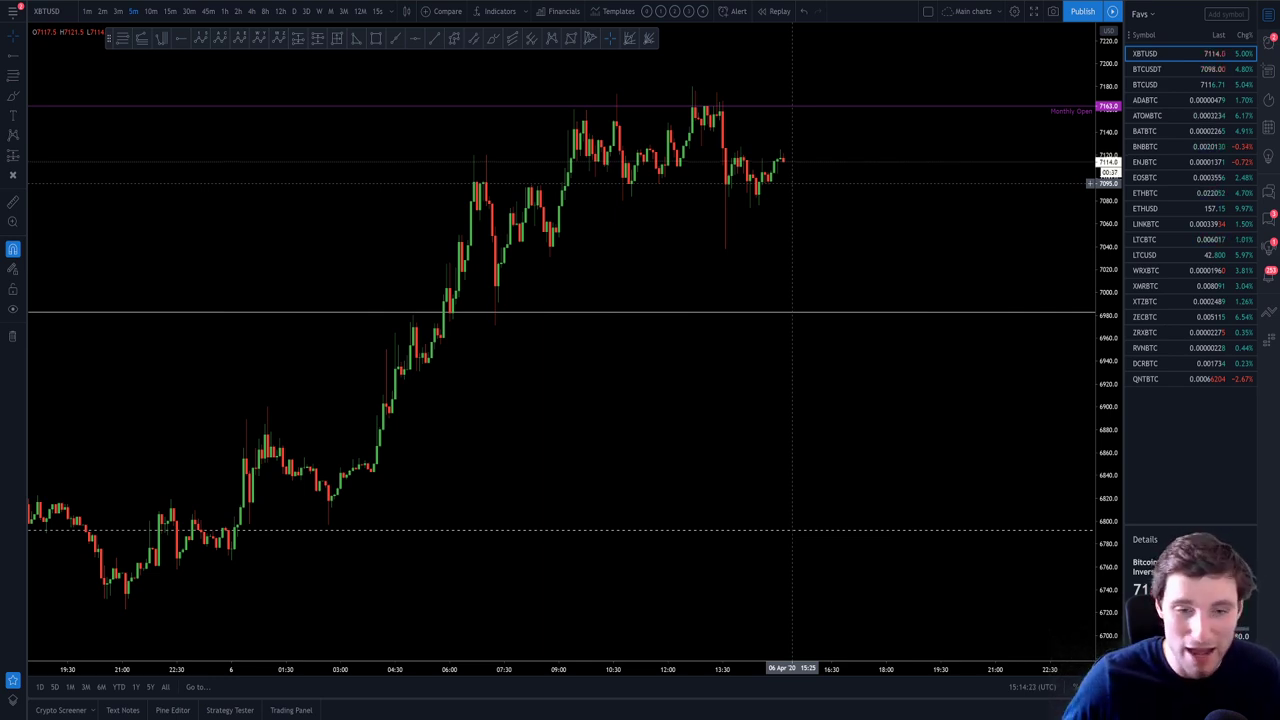
Brush a freehand path from the latest candle above the monthly open and down through the solid white level, and undo it
{"action": "left_click", "coordinate": [492, 38]}
{"action": "mouse_move", "coordinate": [779, 163]}
{"action": "left_mouse_down"}
{"action": "mouse_move", "coordinate": [810, 100]}
{"action": "mouse_move", "coordinate": [860, 329]}
{"action": "left_mouse_up"}
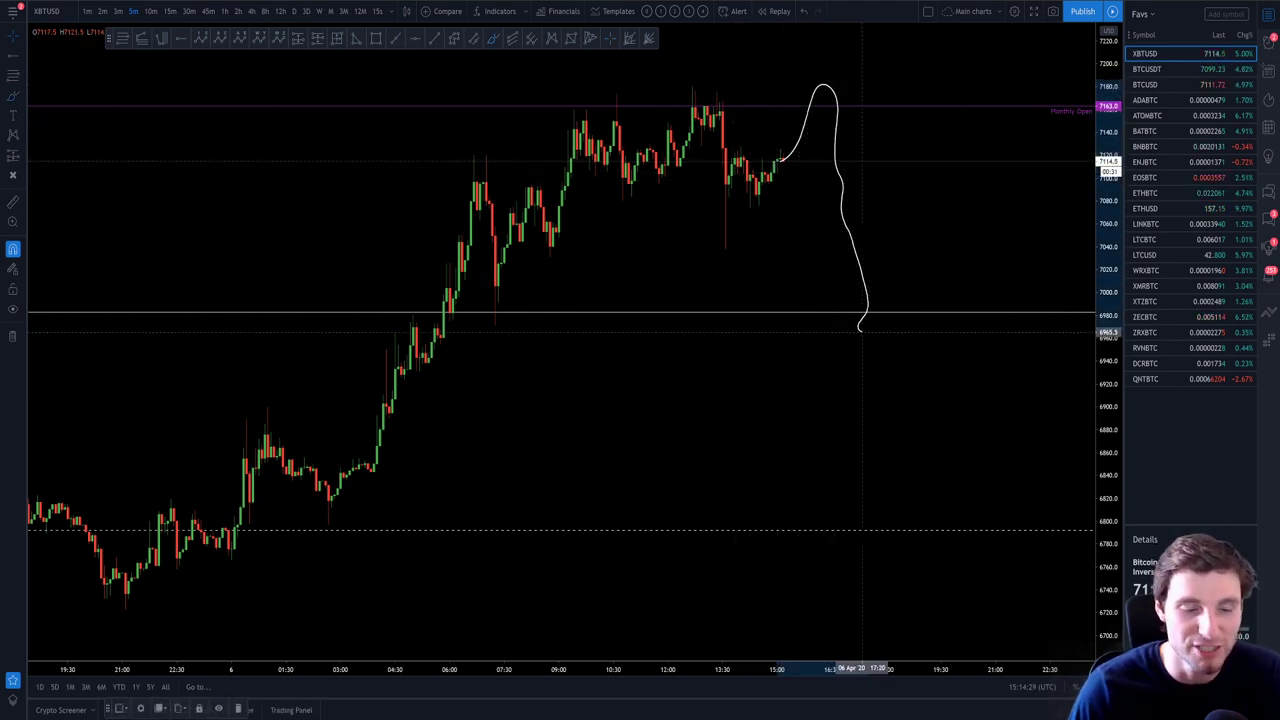
{"action": "key", "text": "ctrl+z"}
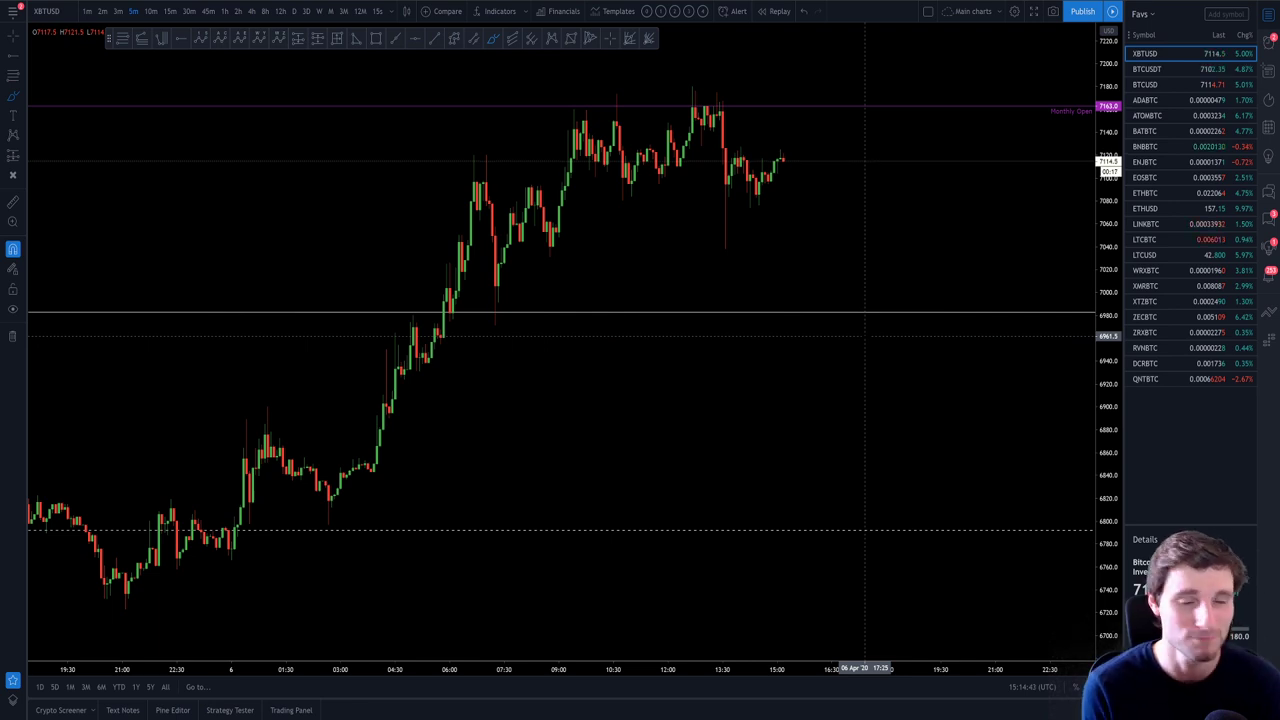
Compare the recent XBTUSD rally with the market profile chart and the order-flow chart of net longs, net shorts and open interest
{"action": "scroll", "coordinate": [900, 270], "scroll_direction": "down", "scroll_amount": 3}
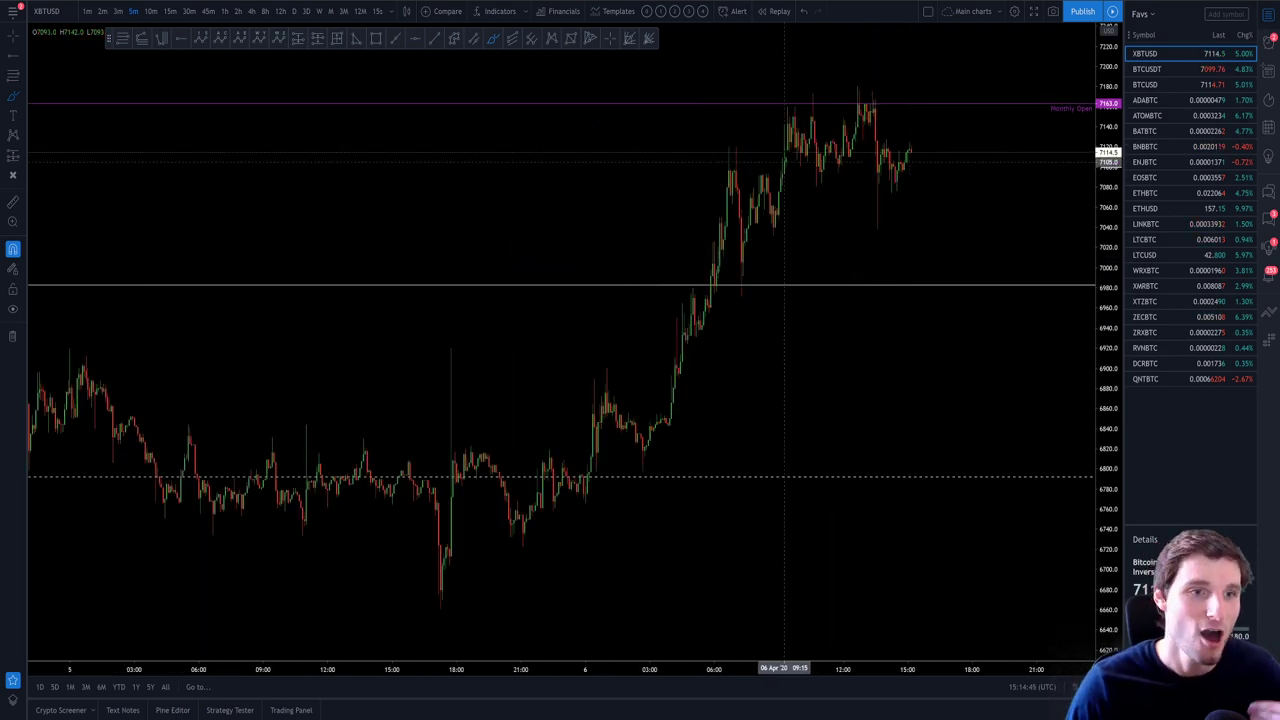
{"action": "mouse_move", "coordinate": [771, 122]}
{"action": "left_mouse_down"}
{"action": "mouse_move", "coordinate": [871, 118]}
{"action": "mouse_move", "coordinate": [777, 112]}
{"action": "left_mouse_up"}
{"action": "scroll", "coordinate": [850, 300], "scroll_direction": "up", "scroll_amount": 3}
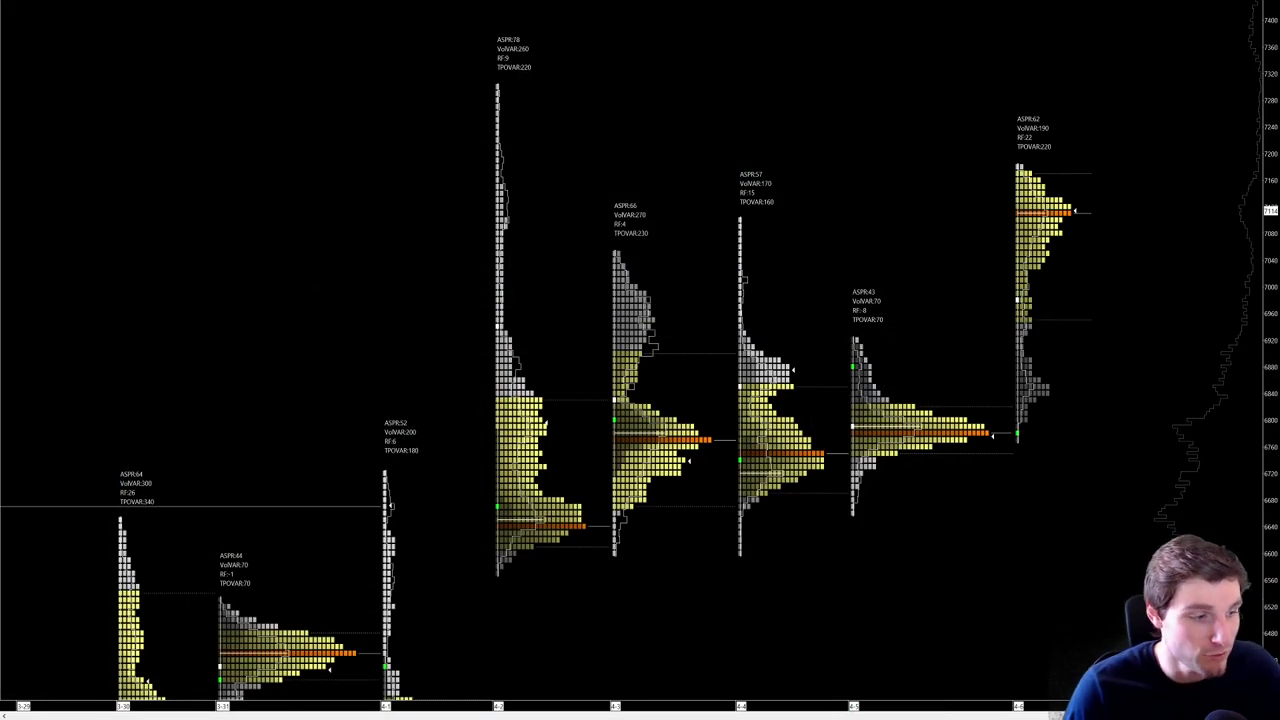
{"action": "mouse_move", "coordinate": [257, 716]}
{"action": "left_click", "coordinate": [257, 680]}
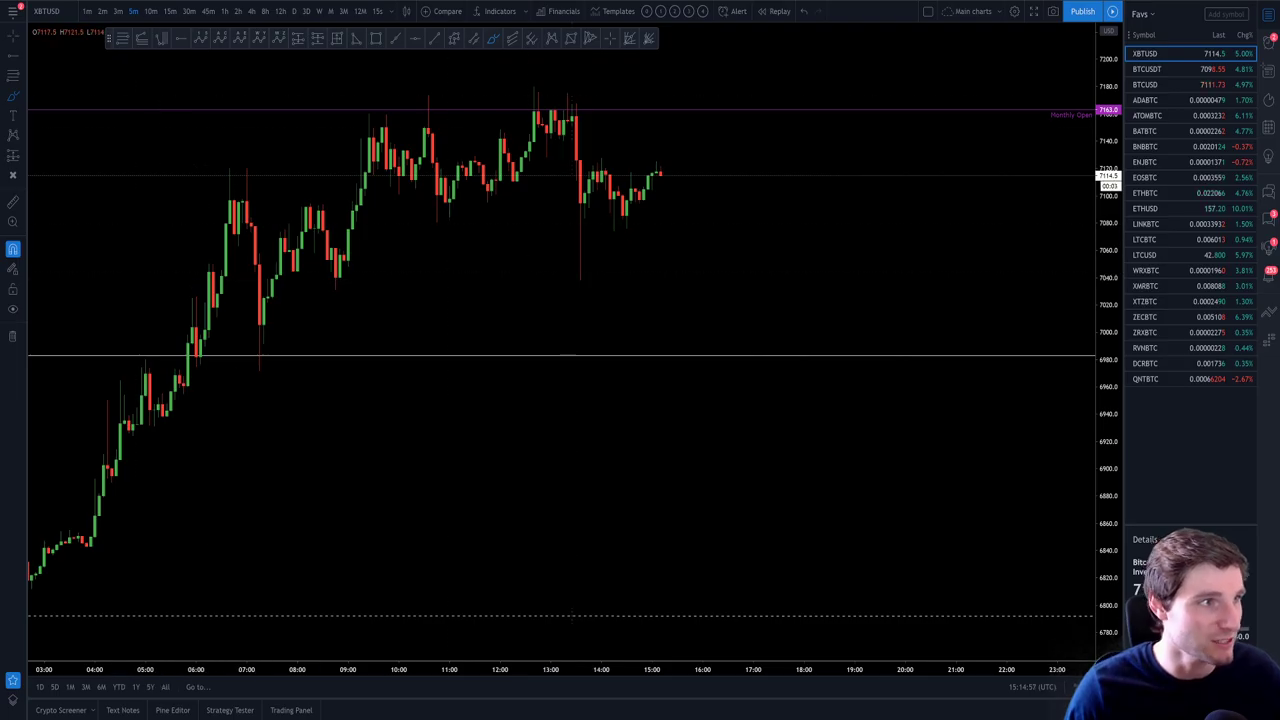
{"action": "left_click", "coordinate": [200, 715]}
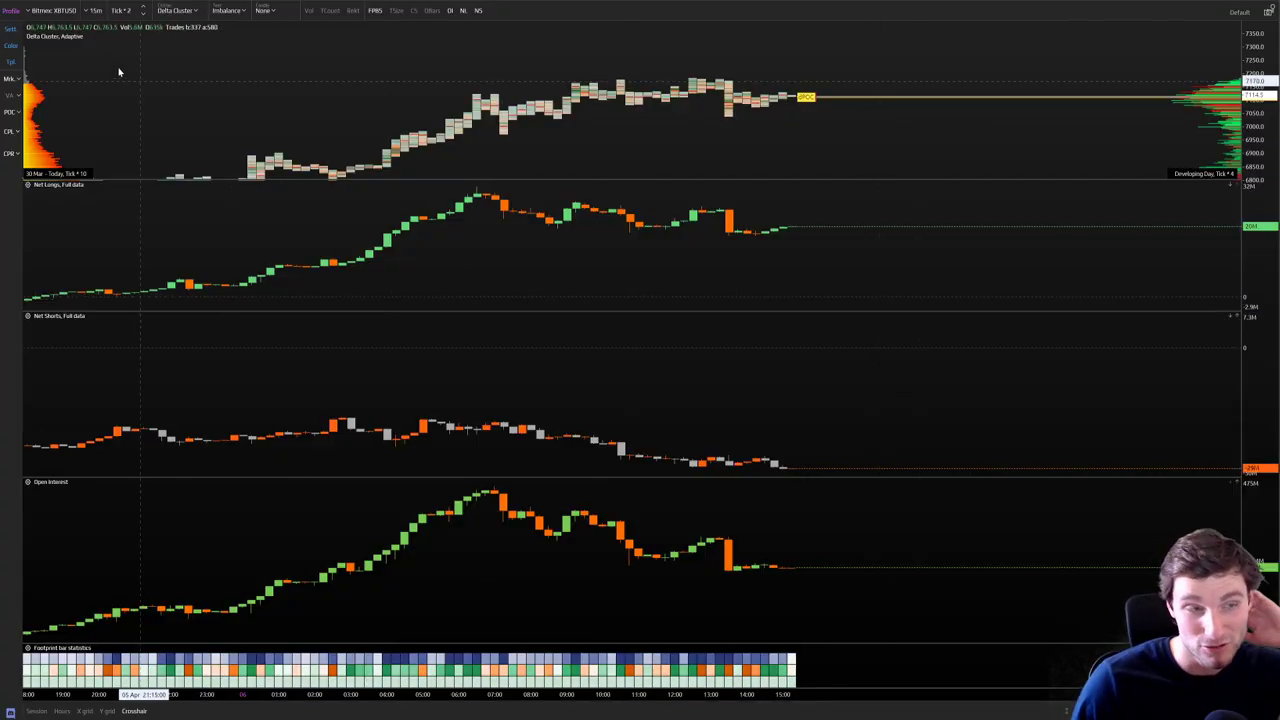
{"action": "key", "text": "alt+Tab"}
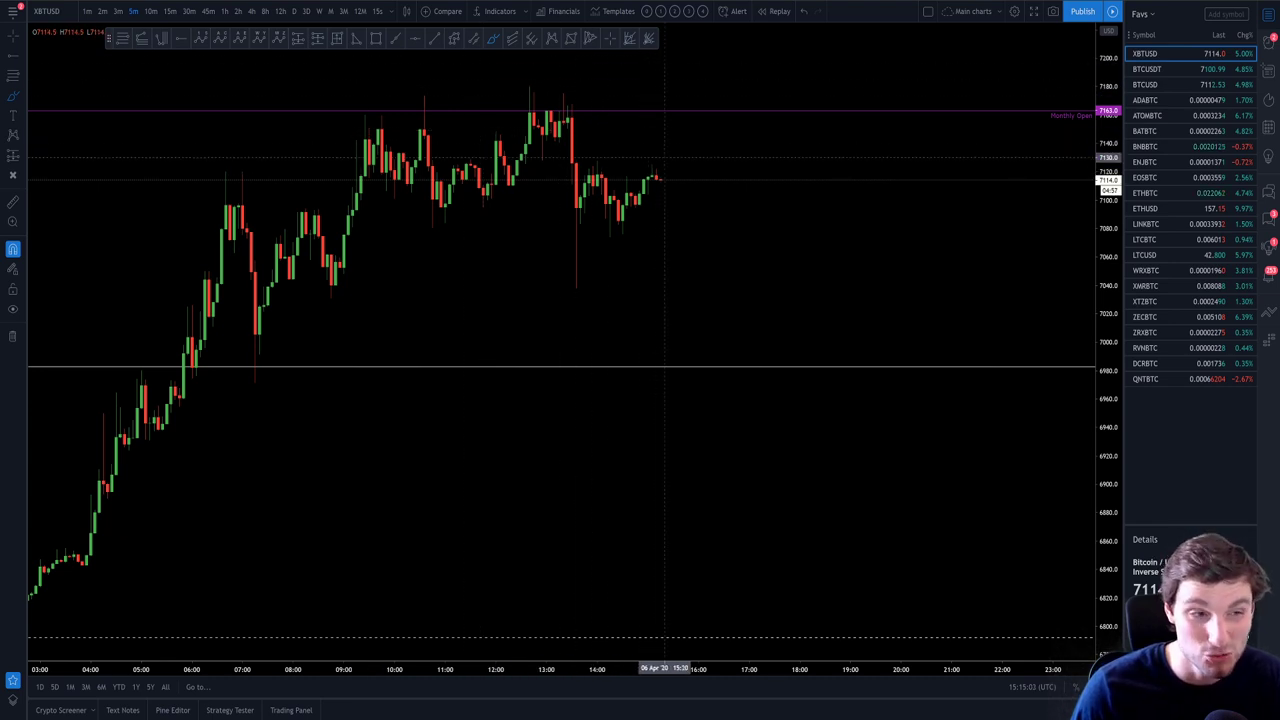
Try freehand brush paths around the monthly open, including rising paths from the latest candle
{"action": "mouse_move", "coordinate": [395, 110]}
{"action": "left_mouse_down"}
{"action": "mouse_move", "coordinate": [630, 108]}
{"action": "mouse_move", "coordinate": [378, 126]}
{"action": "left_mouse_up"}
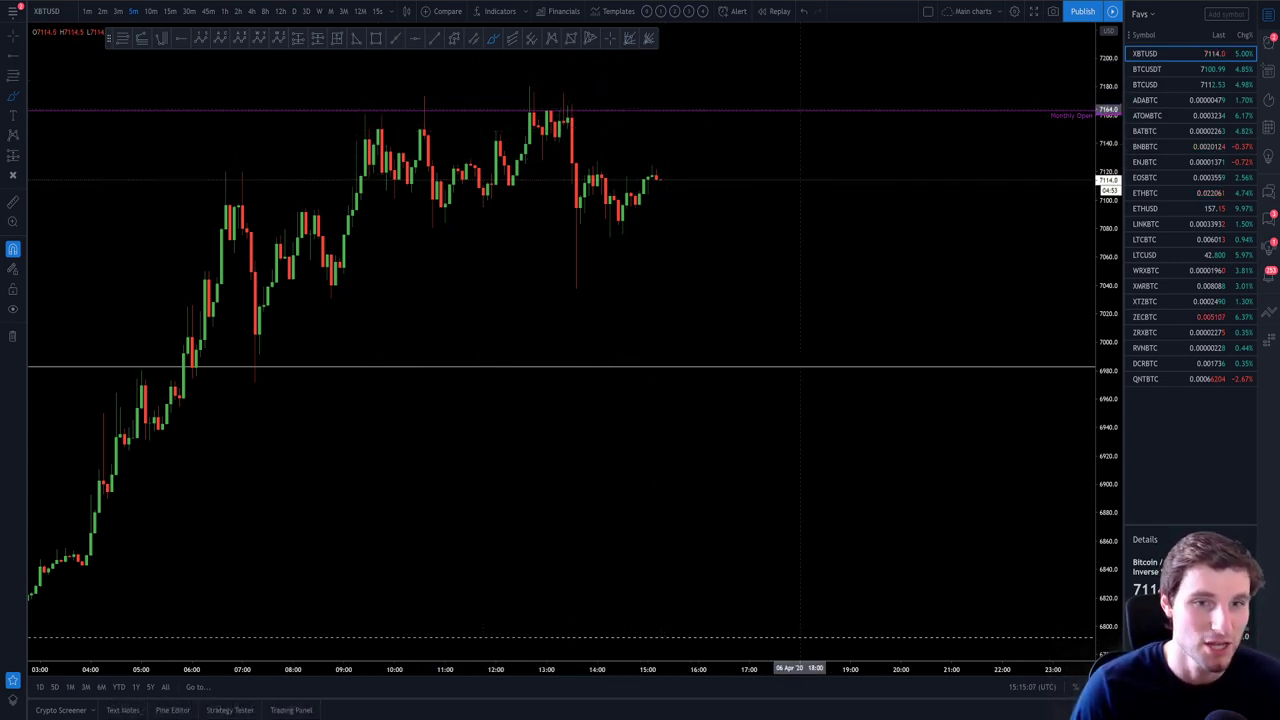
{"action": "mouse_move", "coordinate": [656, 180]}
{"action": "left_mouse_down"}
{"action": "mouse_move", "coordinate": [686, 134]}
{"action": "mouse_move", "coordinate": [711, 140]}
{"action": "mouse_move", "coordinate": [742, 312]}
{"action": "mouse_move", "coordinate": [817, 198]}
{"action": "mouse_move", "coordinate": [851, 86]}
{"action": "left_mouse_up"}
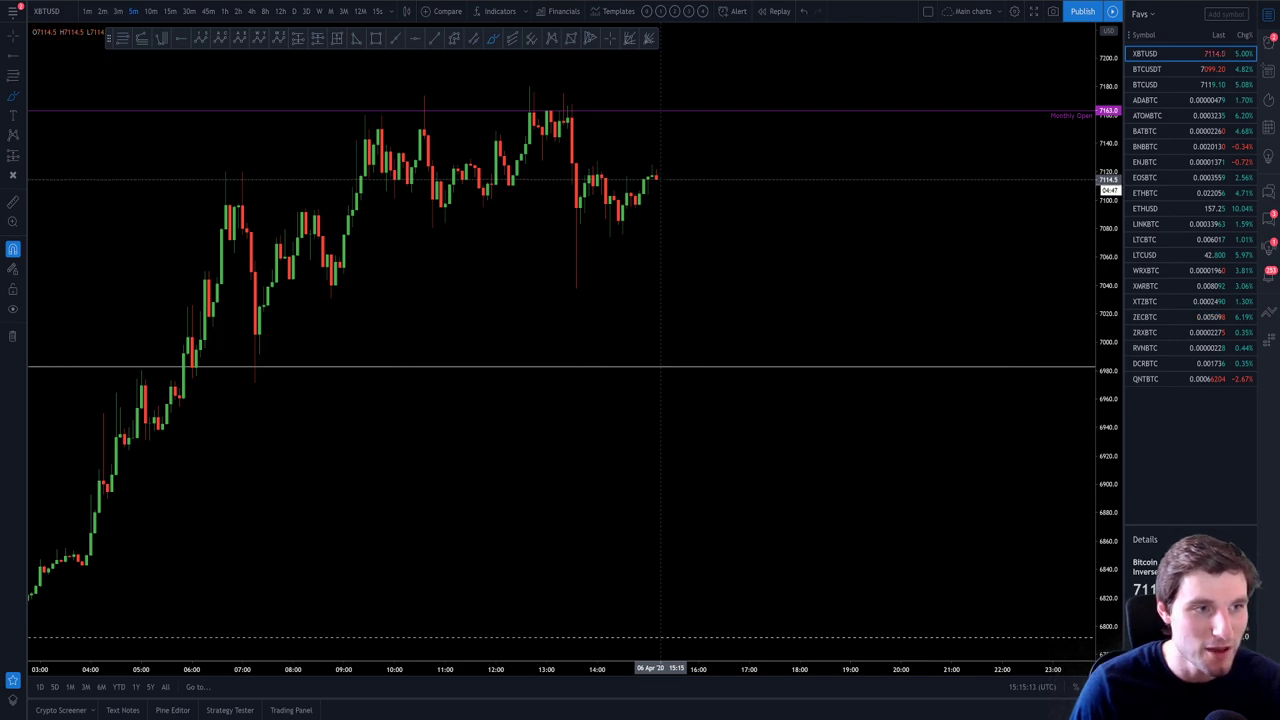
{"action": "mouse_move", "coordinate": [658, 178]}
{"action": "left_mouse_down"}
{"action": "mouse_move", "coordinate": [711, 88]}
{"action": "mouse_move", "coordinate": [851, 24]}
{"action": "left_mouse_up"}
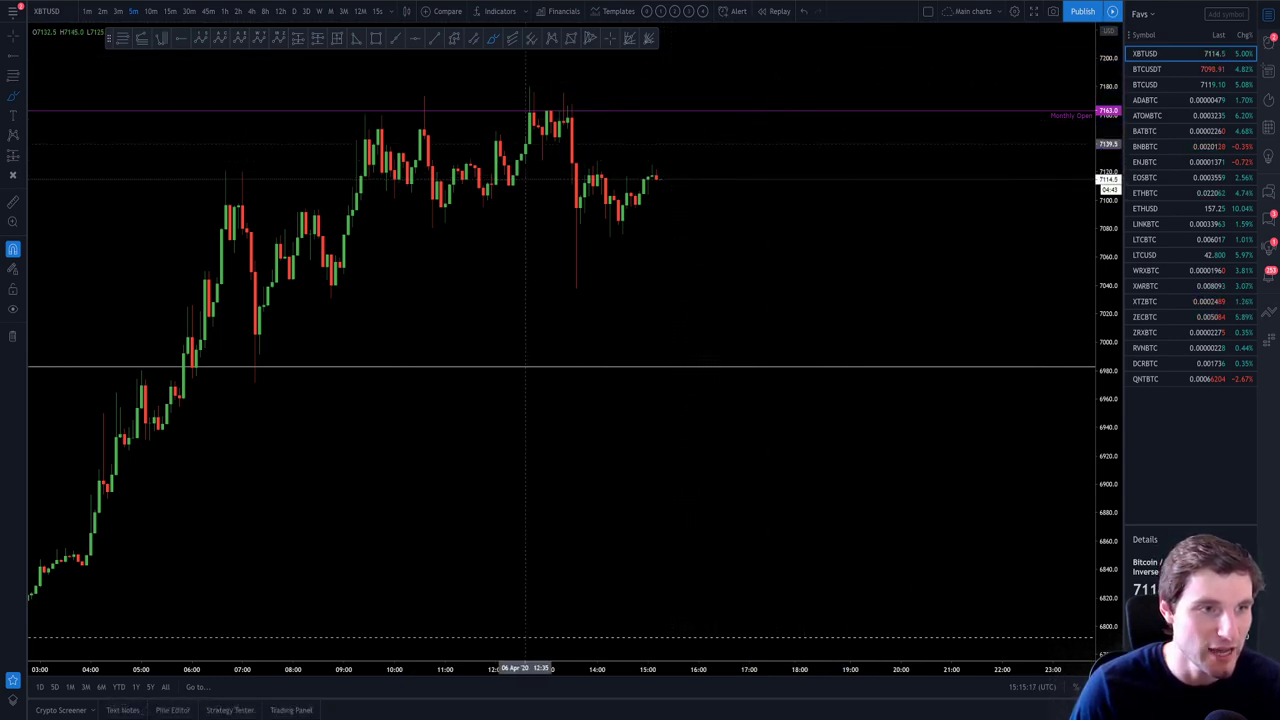
Examine the XBTUSD price structure between the lower solid white level and the weekly level on the 5-minute chart
{"action": "scroll", "coordinate": [740, 224], "scroll_direction": "down", "scroll_amount": 3}
{"action": "scroll", "coordinate": [740, 224], "scroll_direction": "down", "scroll_amount": 2}
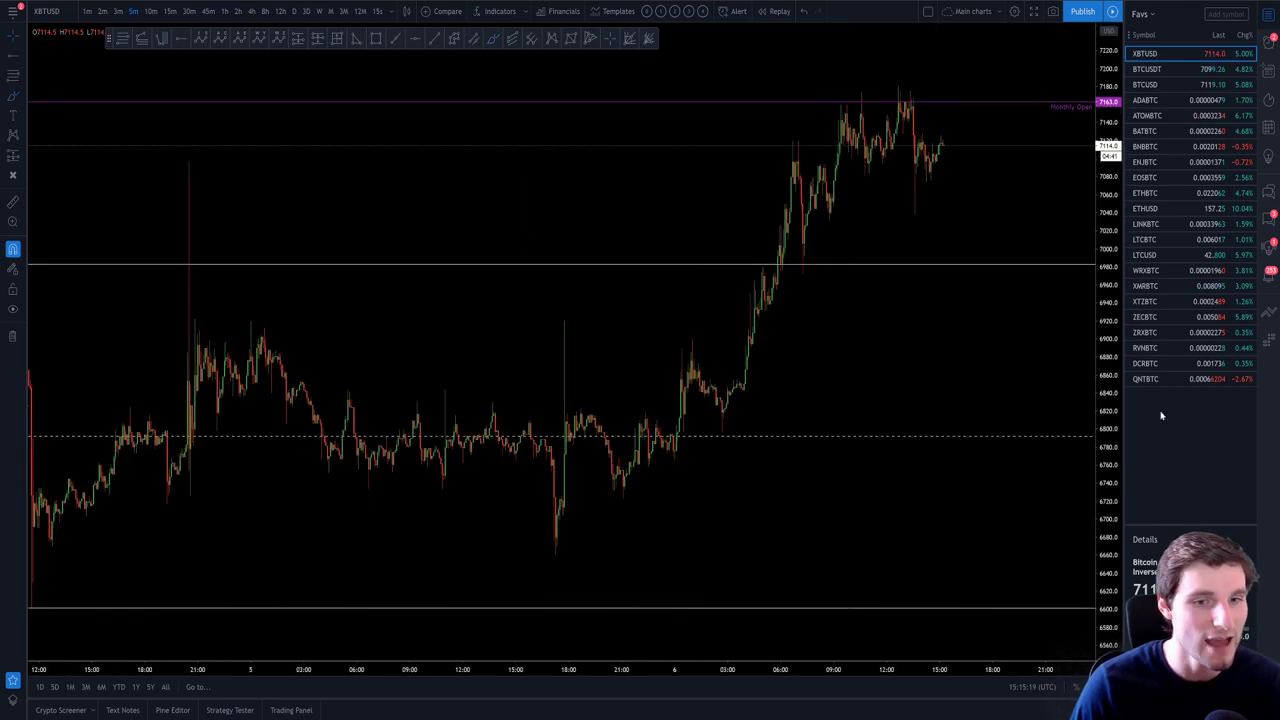
{"action": "left_click_drag", "start_coordinate": [1109, 177], "coordinate": [1101, 340]}
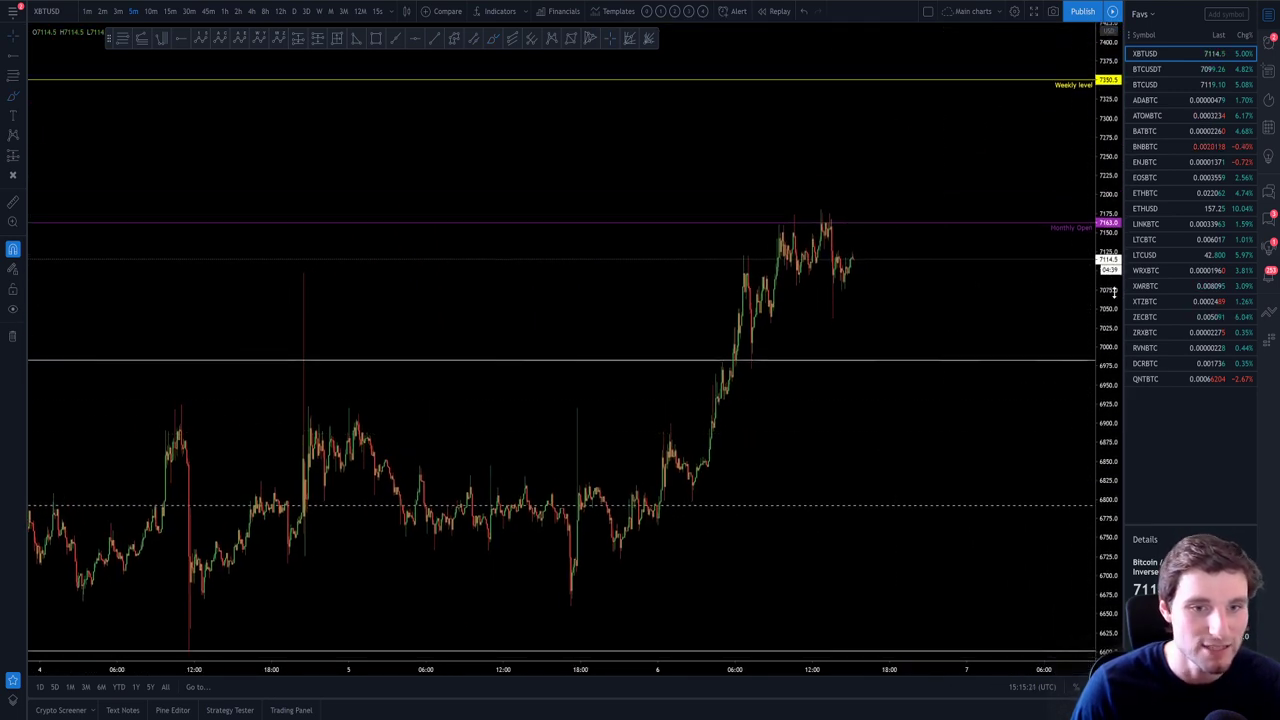
{"action": "left_click_drag", "start_coordinate": [987, 331], "coordinate": [940, 331]}
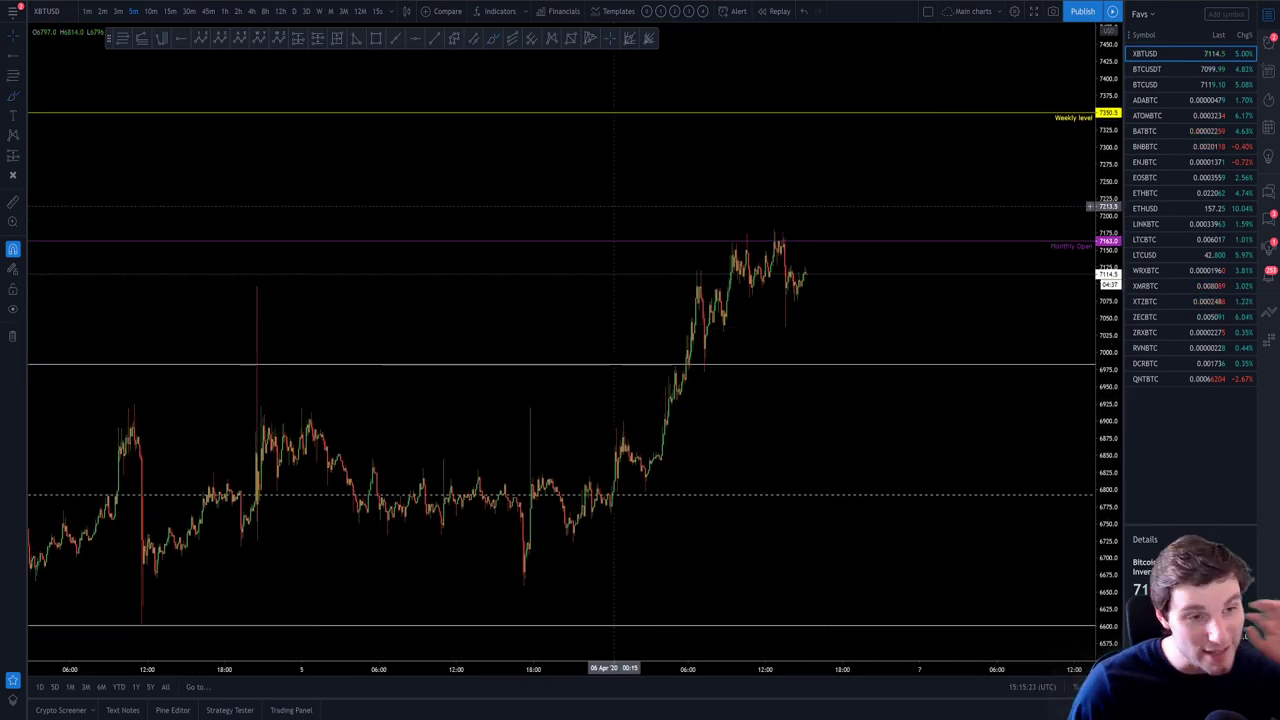
{"action": "scroll", "coordinate": [640, 250], "scroll_direction": "up", "scroll_amount": 3}
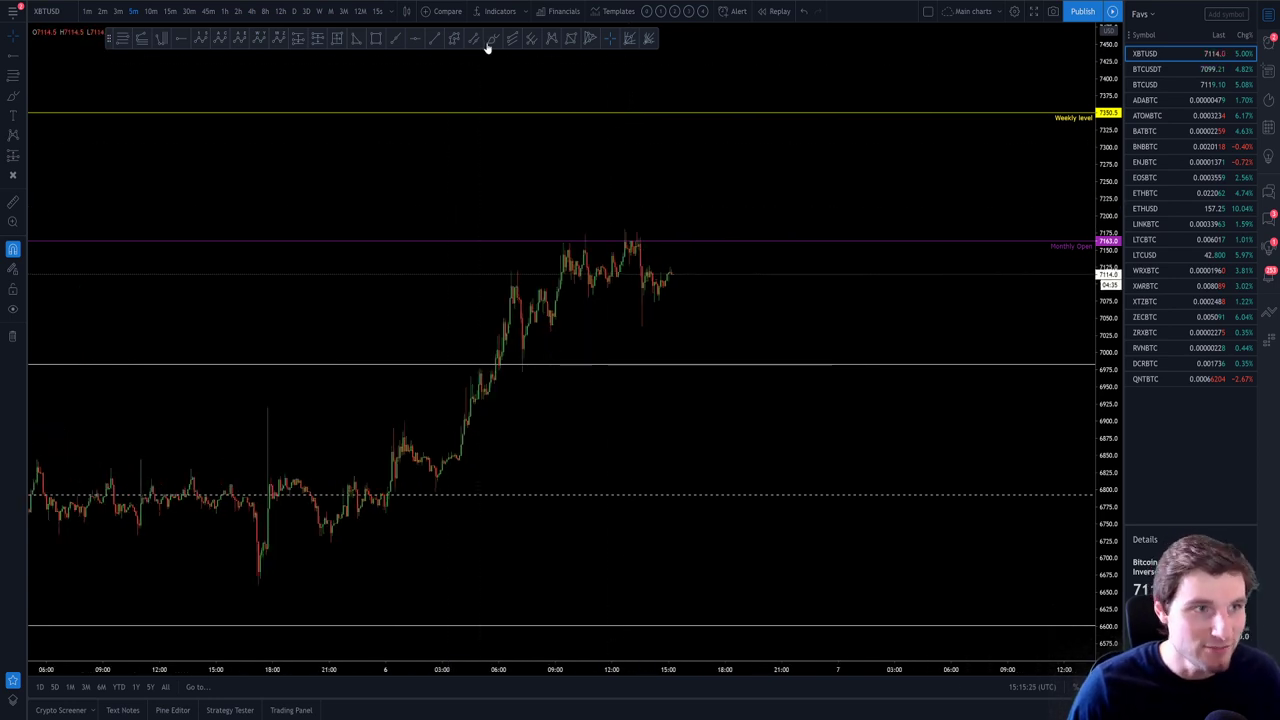
Switch to Twitter, close the enlarged triangle chart and find the 5 April long-or-short Bitcoin chart post on the profile
{"action": "key", "text": "alt+Tab"}
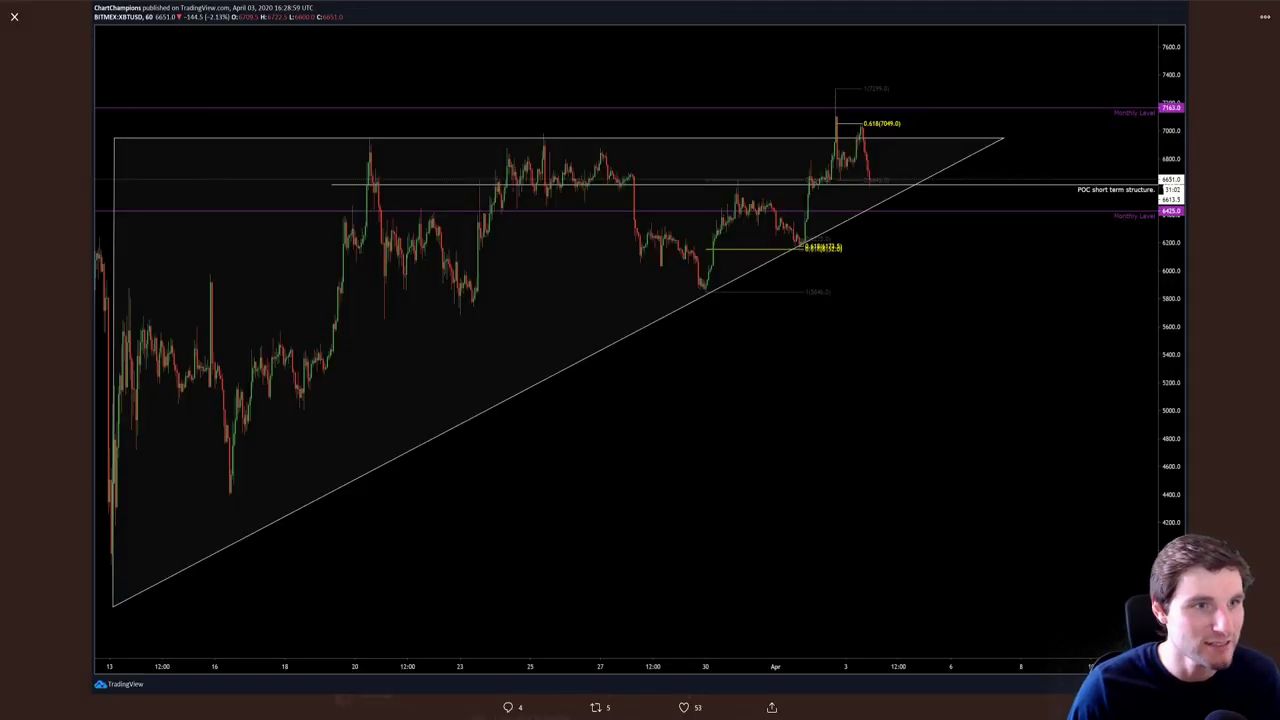
{"action": "key", "text": "Escape"}
{"action": "scroll", "coordinate": [607, 350], "scroll_direction": "up", "scroll_amount": 5}
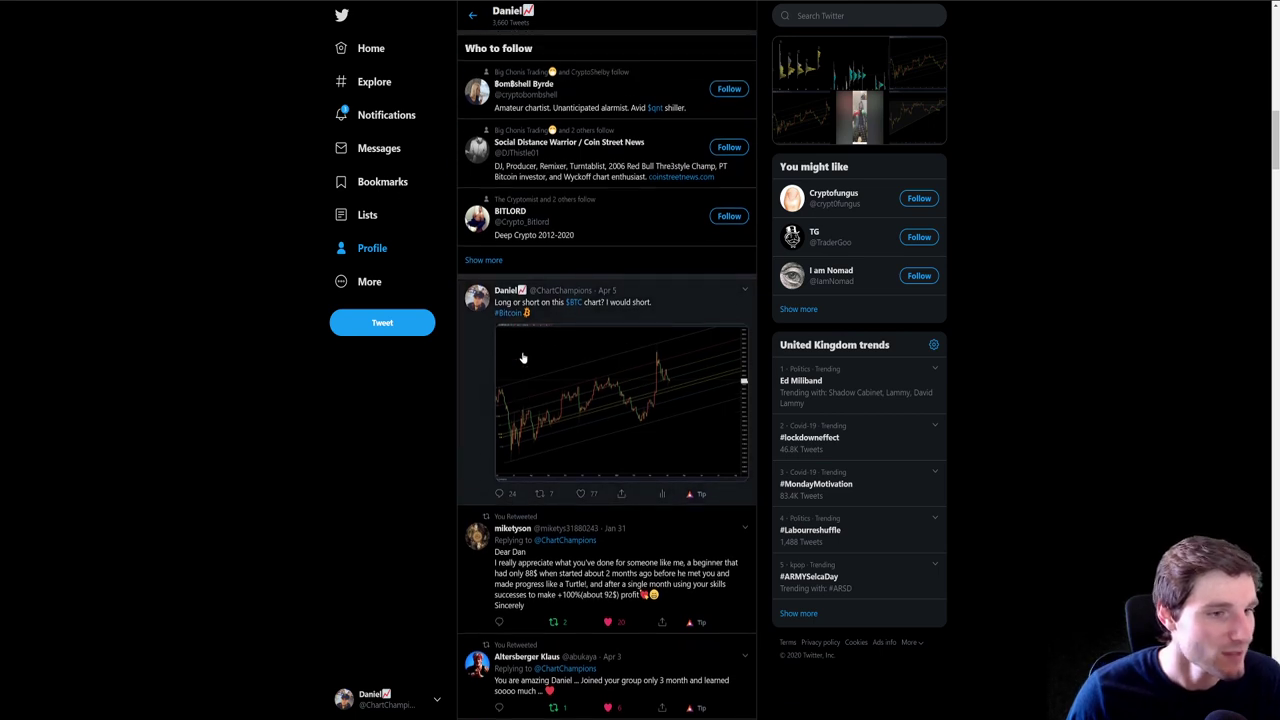
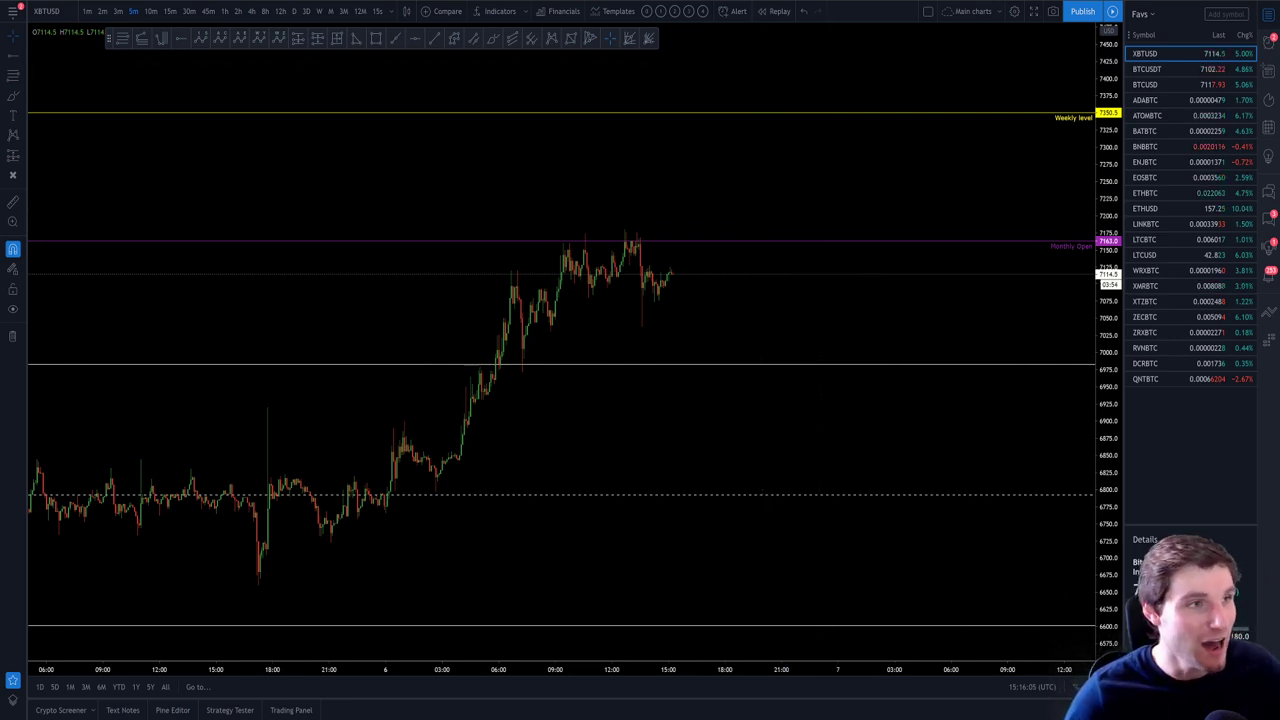
Switch to Discord and view the enlarged XBTUSD position screenshot in the ta-bitcoin channel, closing it again
{"action": "key", "text": "alt+Tab"}
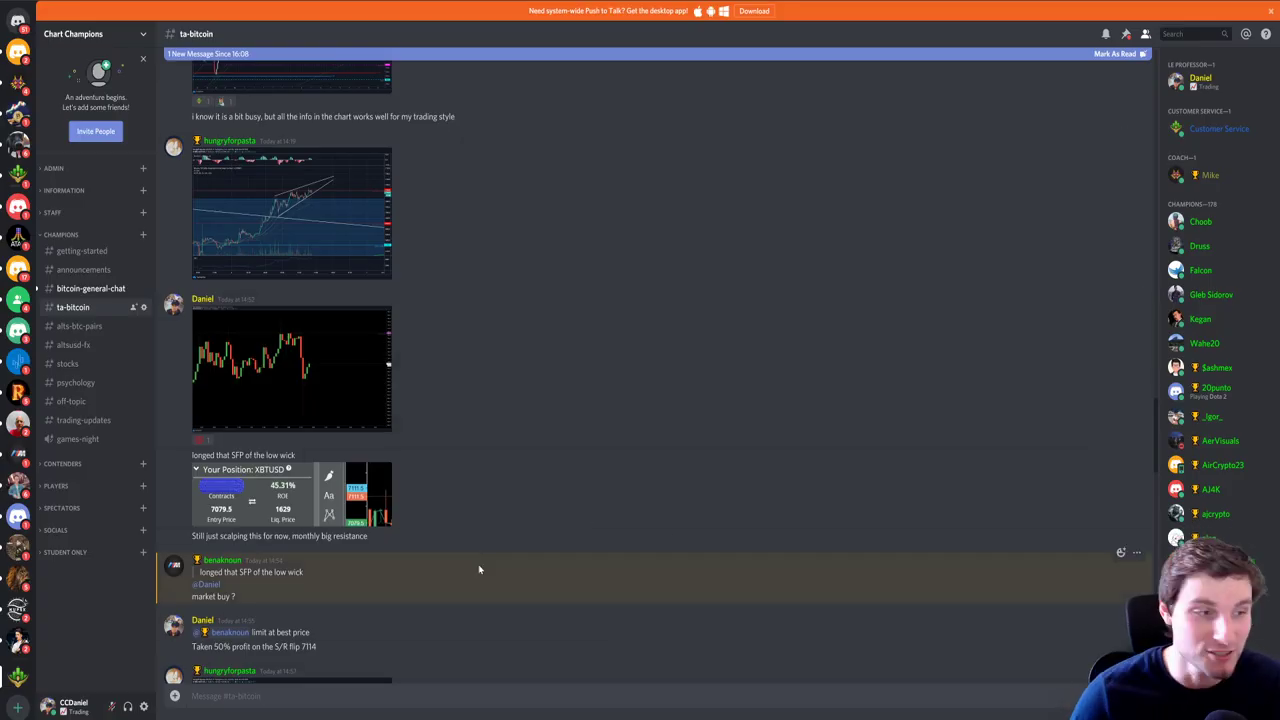
{"action": "left_click", "coordinate": [290, 495]}
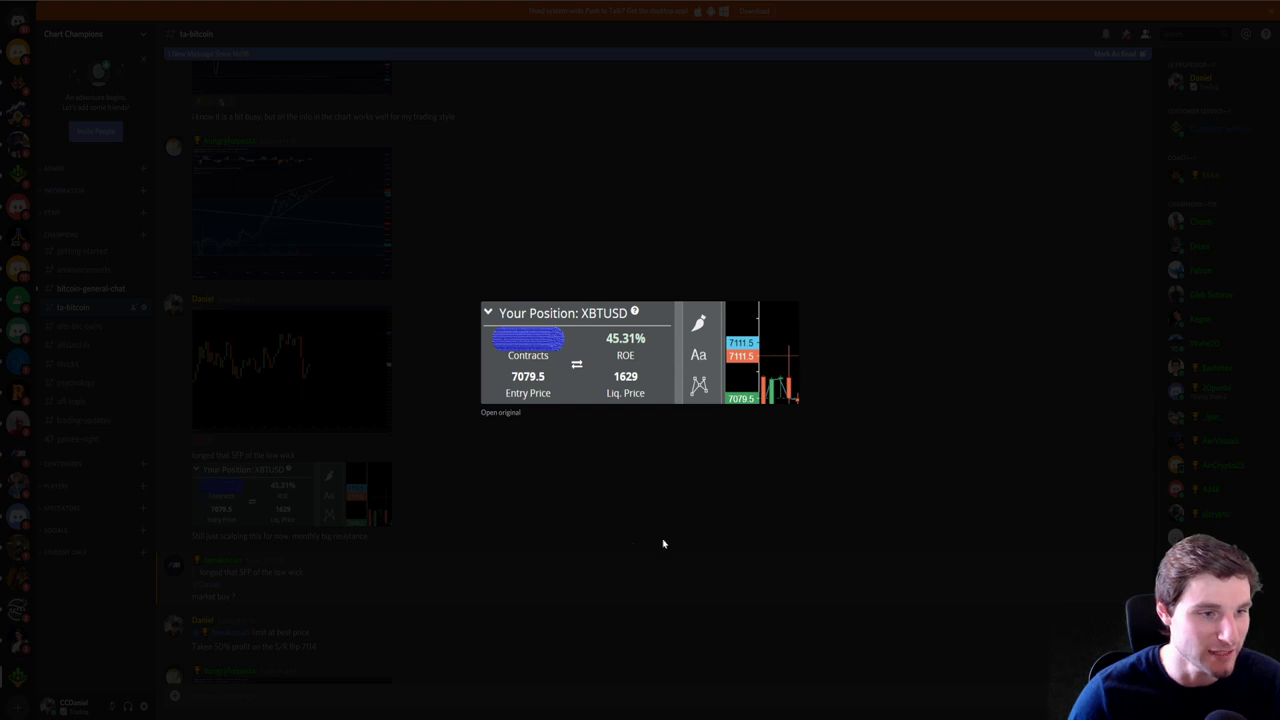
{"action": "left_click", "coordinate": [663, 543]}
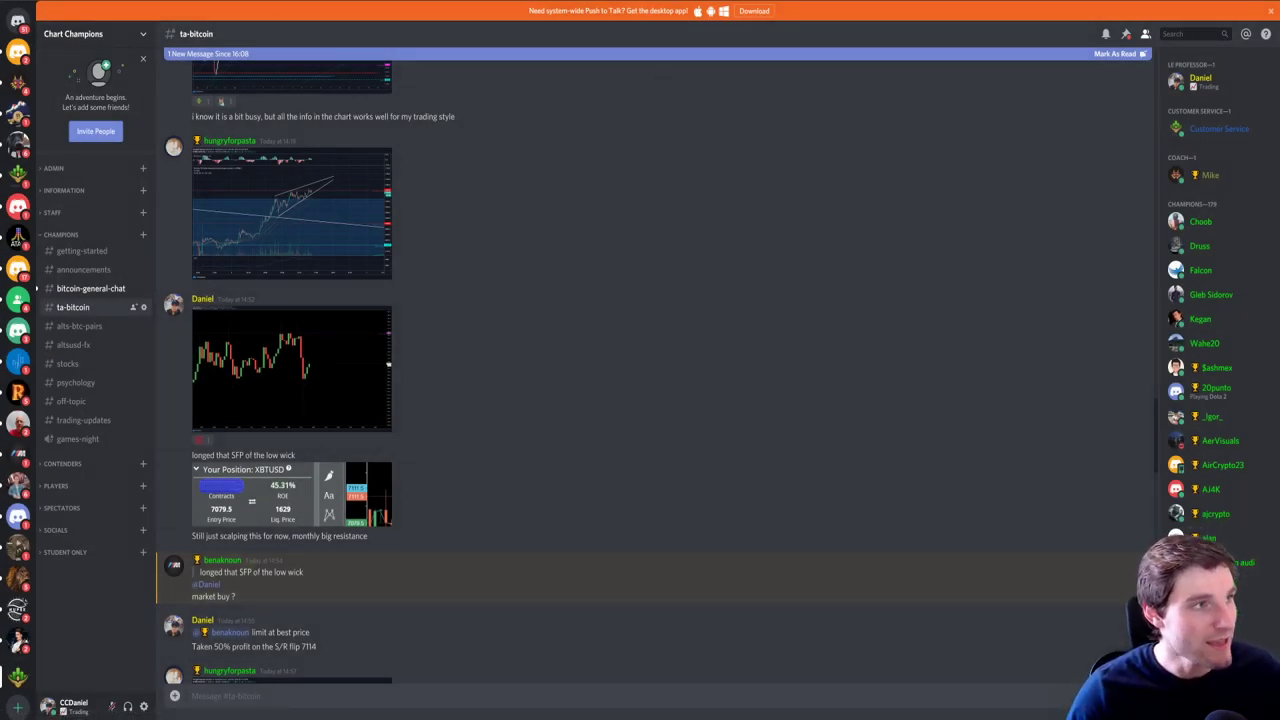
Return to TradingView, brush a freehand path from the latest candle above the weekly level and down to the solid white level, and delete it
{"action": "key", "text": "alt+Tab"}
{"action": "left_click_drag", "start_coordinate": [677, 400], "coordinate": [797, 400]}
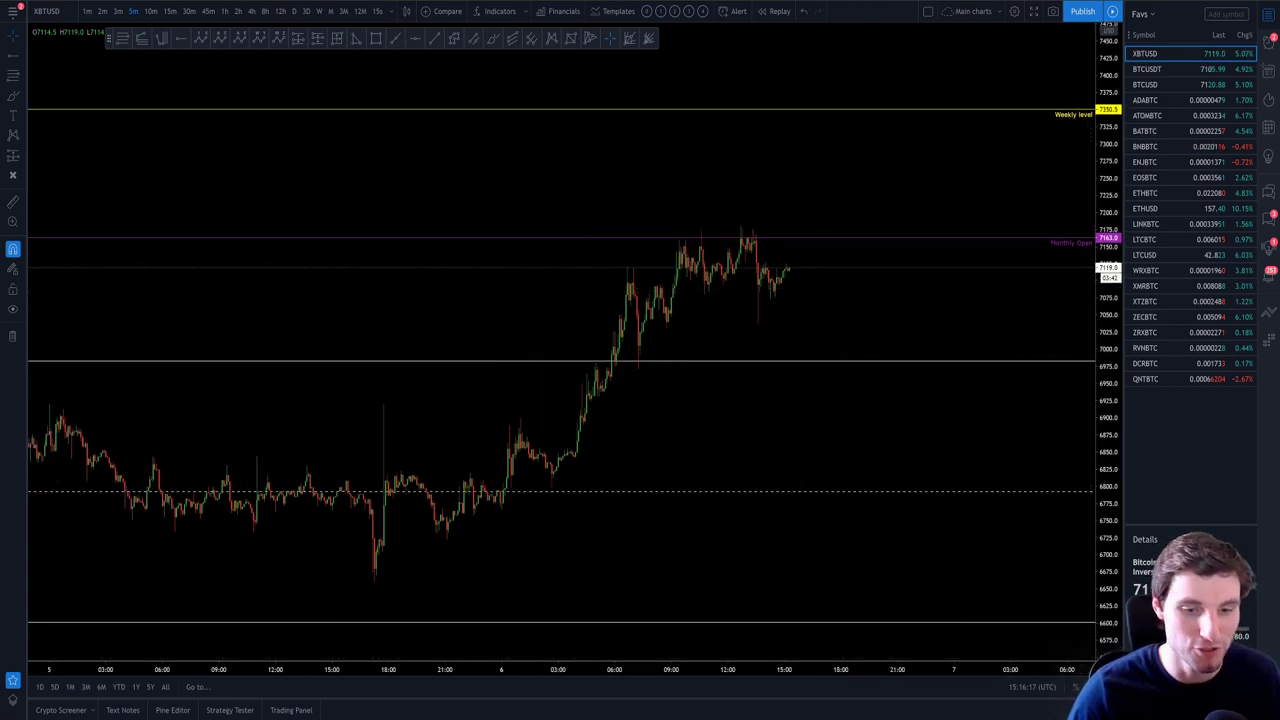
{"action": "scroll", "coordinate": [1078, 210], "scroll_direction": "up", "scroll_amount": 3}
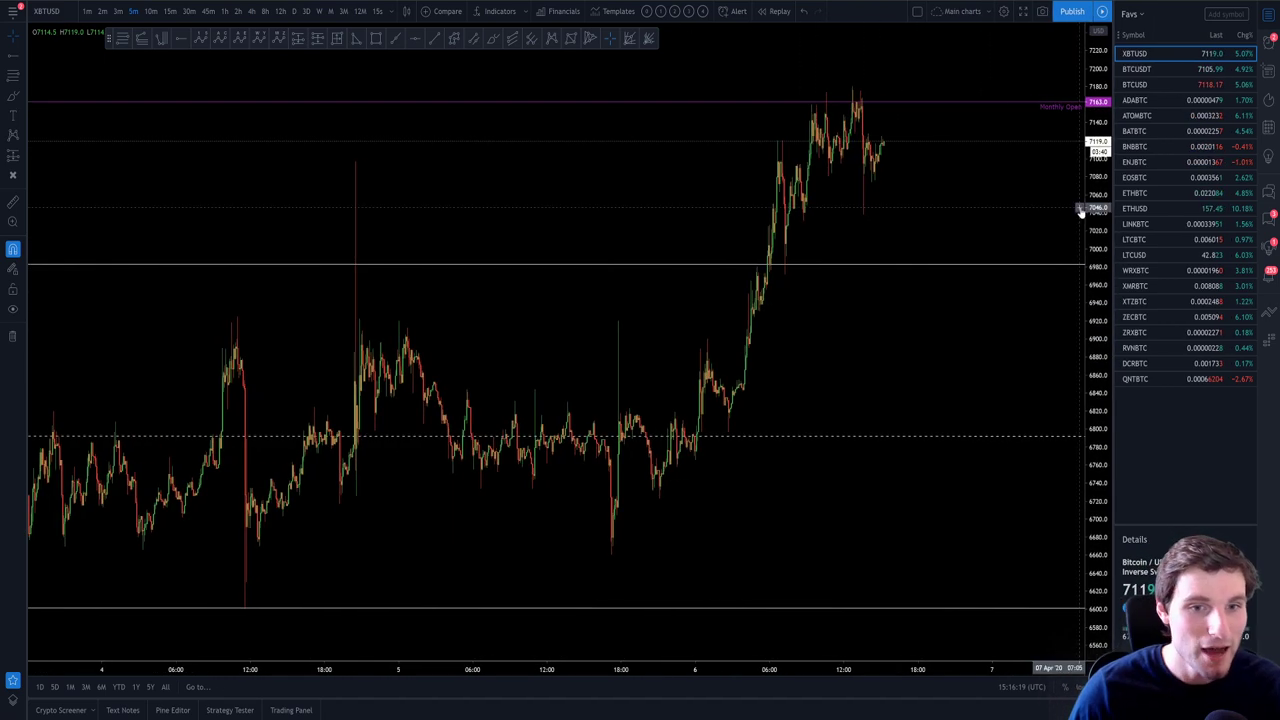
{"action": "left_click_drag", "start_coordinate": [1080, 210], "coordinate": [1080, 262]}
{"action": "left_click_drag", "start_coordinate": [1005, 322], "coordinate": [797, 316]}
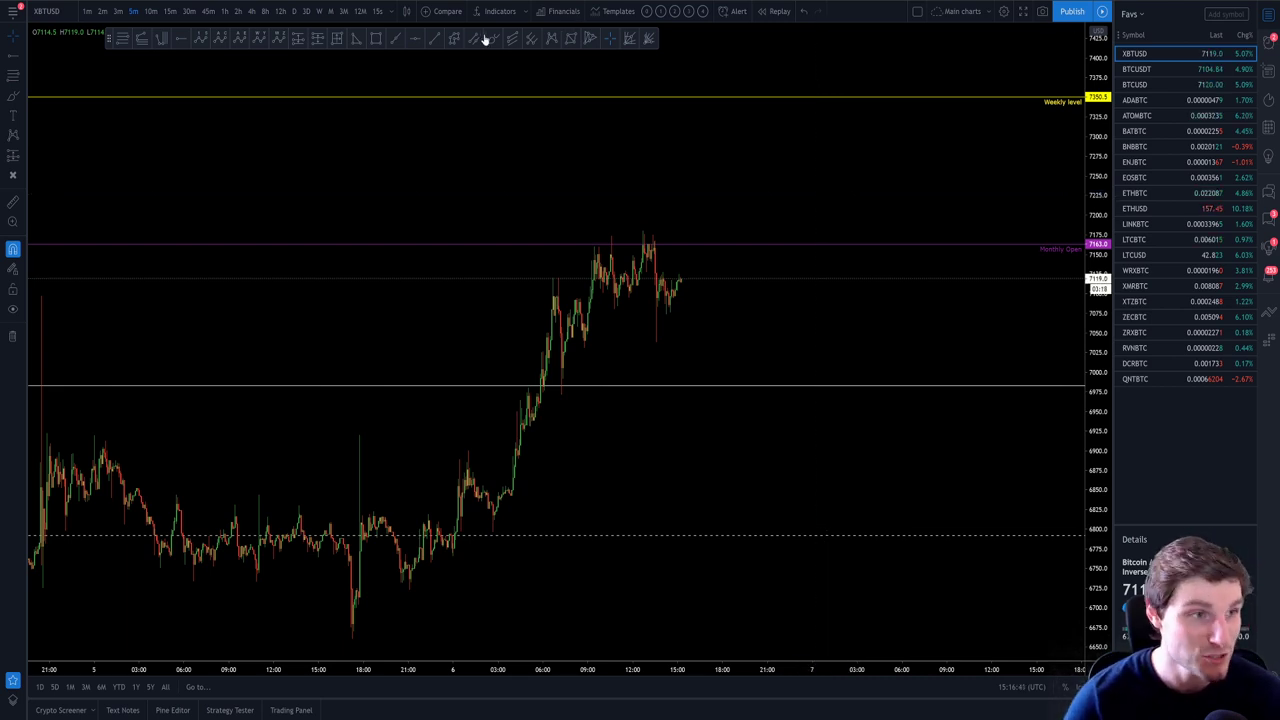
{"action": "mouse_move", "coordinate": [680, 277]}
{"action": "left_mouse_down"}
{"action": "mouse_move", "coordinate": [757, 82]}
{"action": "mouse_move", "coordinate": [886, 380]}
{"action": "left_mouse_up"}
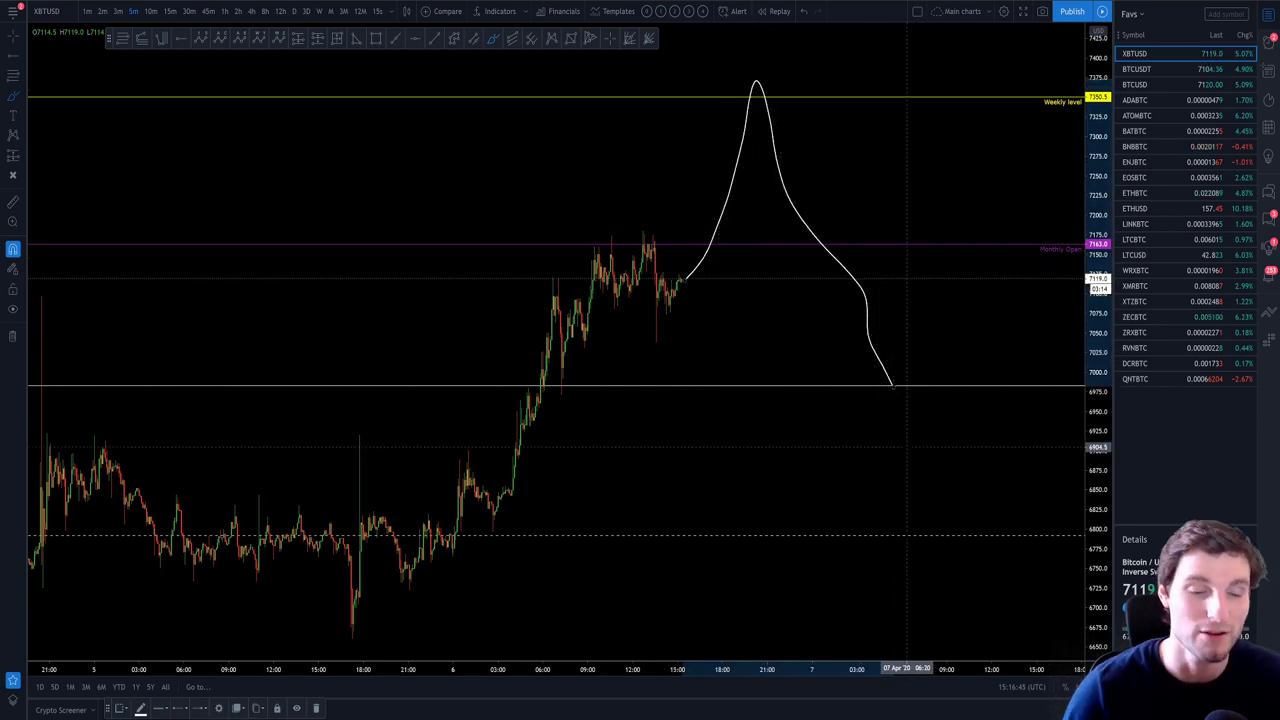
{"action": "key", "text": "Delete"}
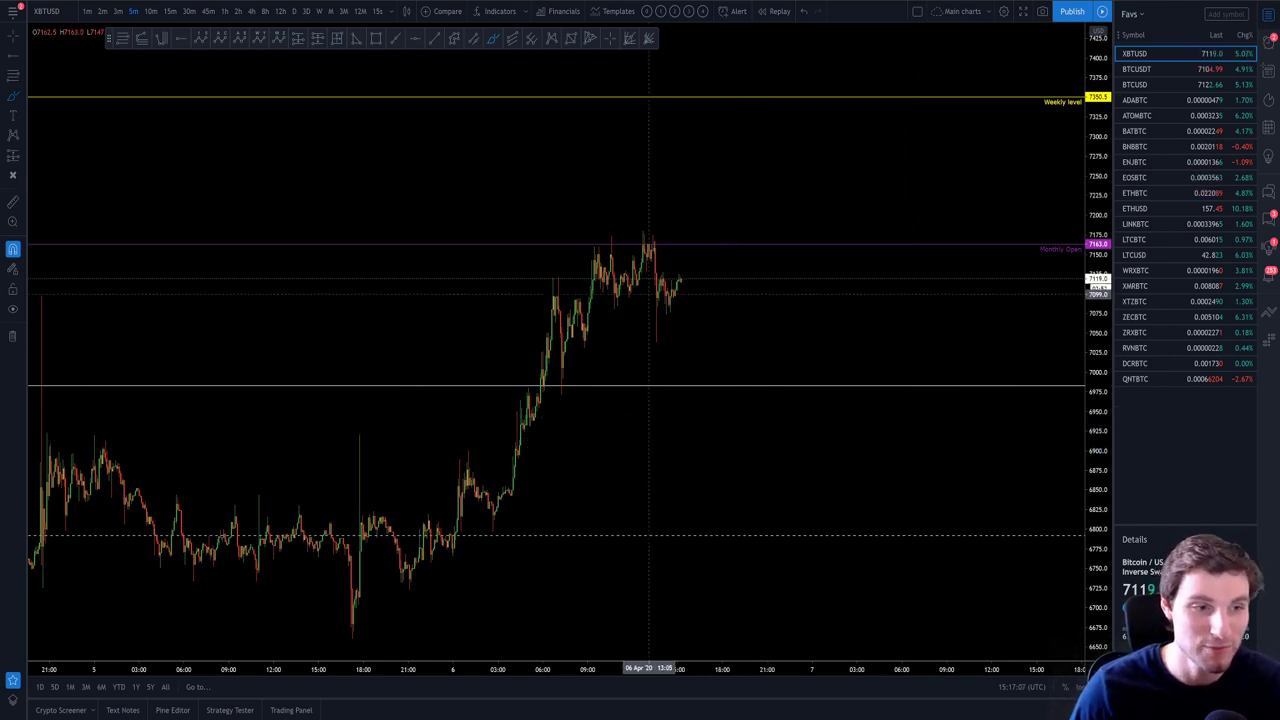
{"action": "mouse_move", "coordinate": [700, 228]}
{"action": "left_mouse_down"}
{"action": "mouse_move", "coordinate": [643, 229]}
{"action": "mouse_move", "coordinate": [700, 235]}
{"action": "left_mouse_up"}
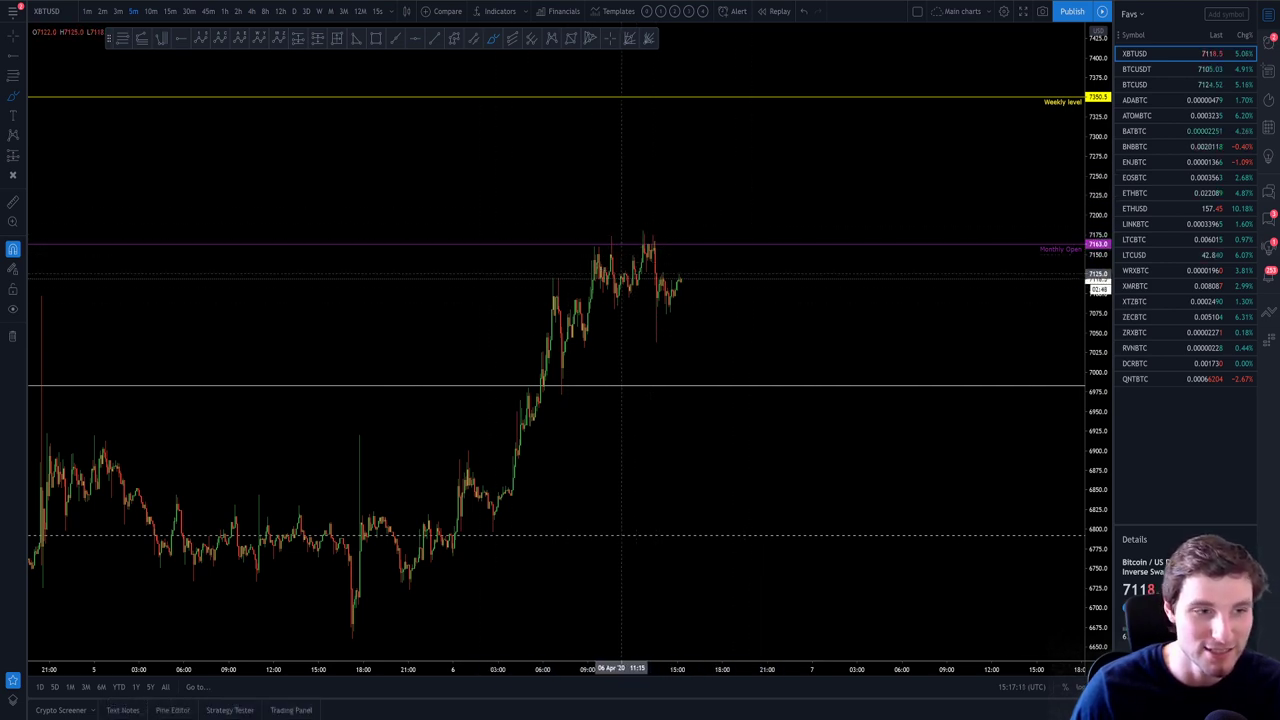
Brush a freehand path from the latest XBTUSD candle up past the monthly open toward the weekly level, and remove it
{"action": "left_click_drag", "start_coordinate": [680, 280], "coordinate": [766, 115]}
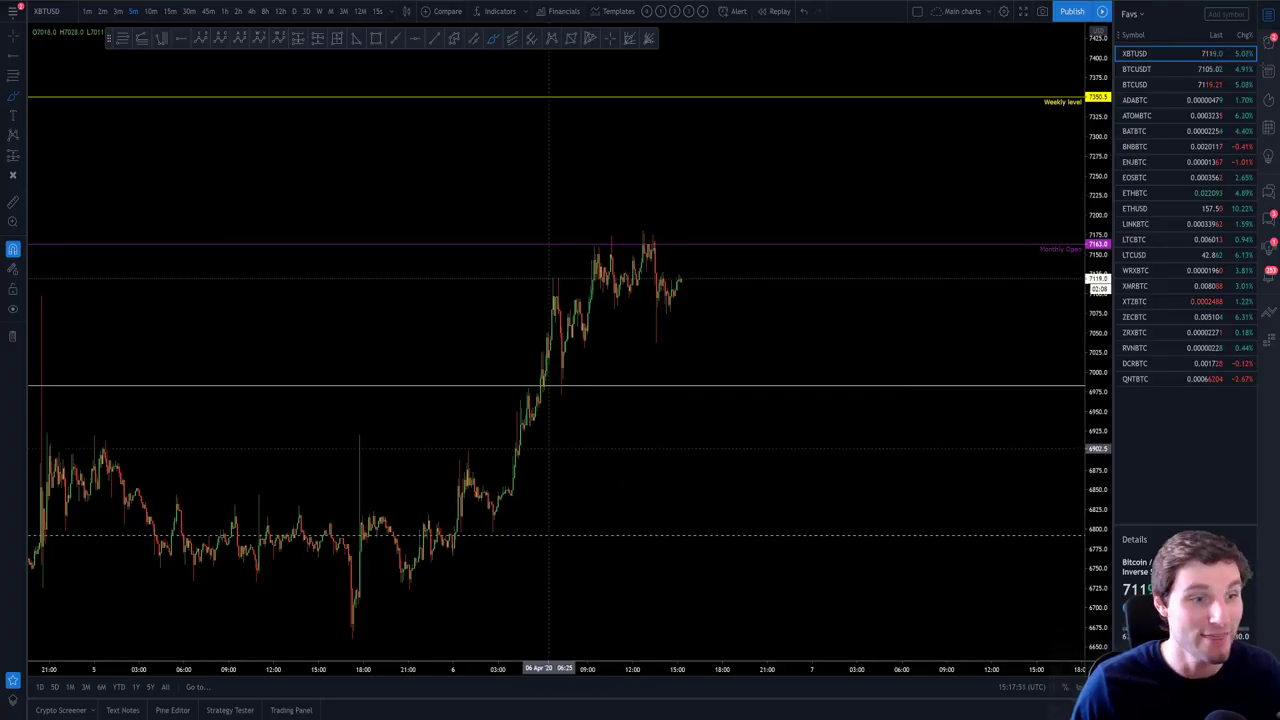
Open the ETHBTC chart from the watchlist and examine its recent price action on the 5-minute and daily intervals
{"action": "left_click", "coordinate": [1150, 192]}
{"action": "scroll", "coordinate": [714, 300], "scroll_direction": "down", "scroll_amount": 3}
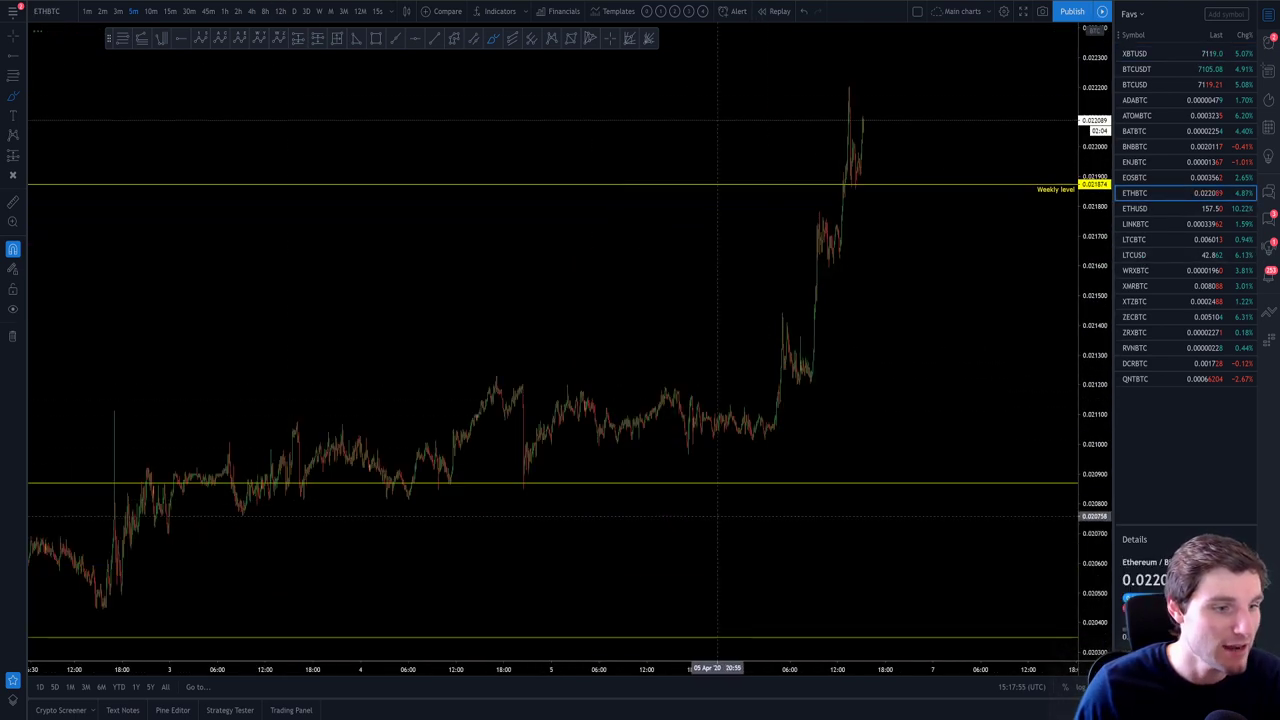
{"action": "scroll", "coordinate": [456, 575], "scroll_direction": "up", "scroll_amount": 1}
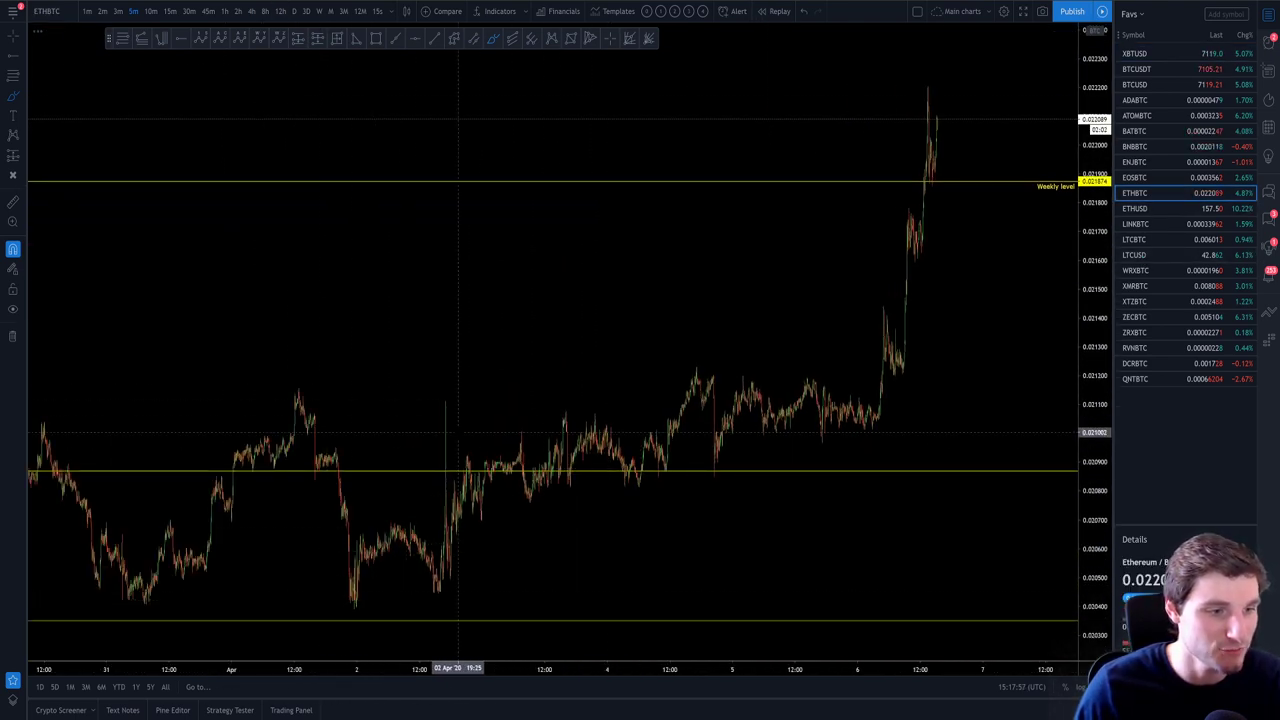
{"action": "left_click", "coordinate": [293, 12]}
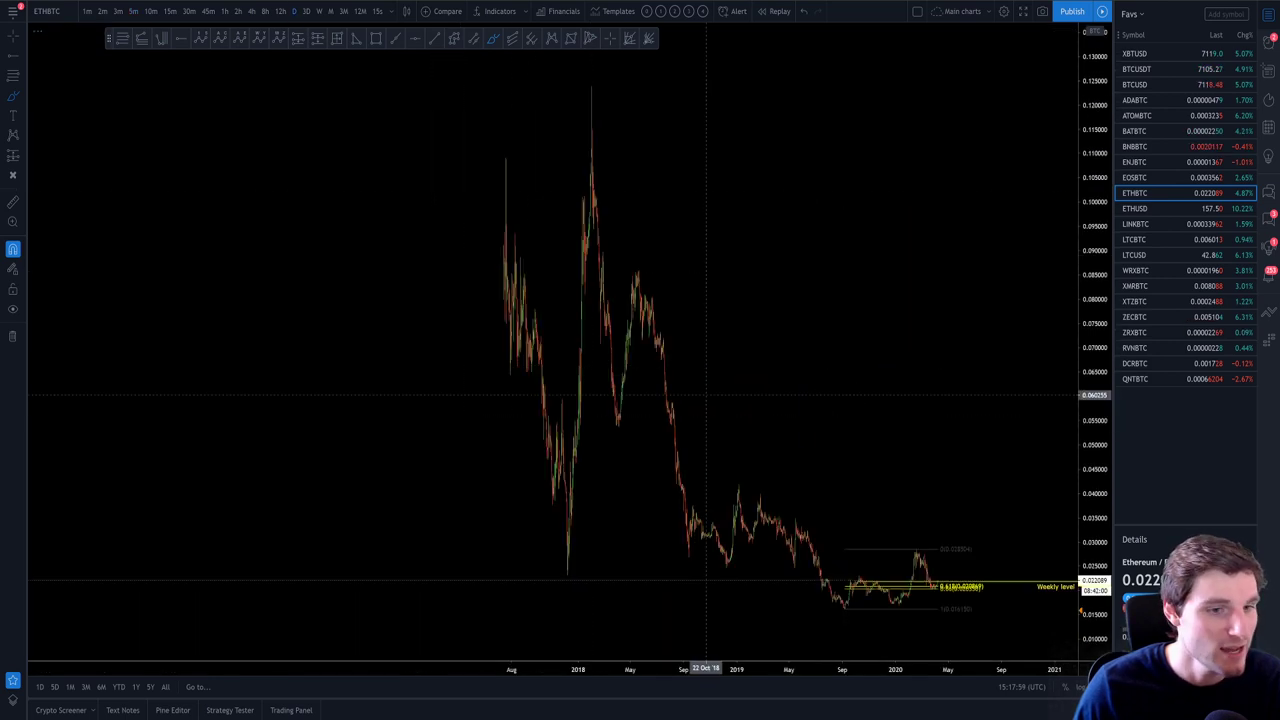
{"action": "scroll", "coordinate": [757, 400], "scroll_direction": "up", "scroll_amount": 5}
{"action": "left_click_drag", "start_coordinate": [458, 497], "coordinate": [690, 495]}
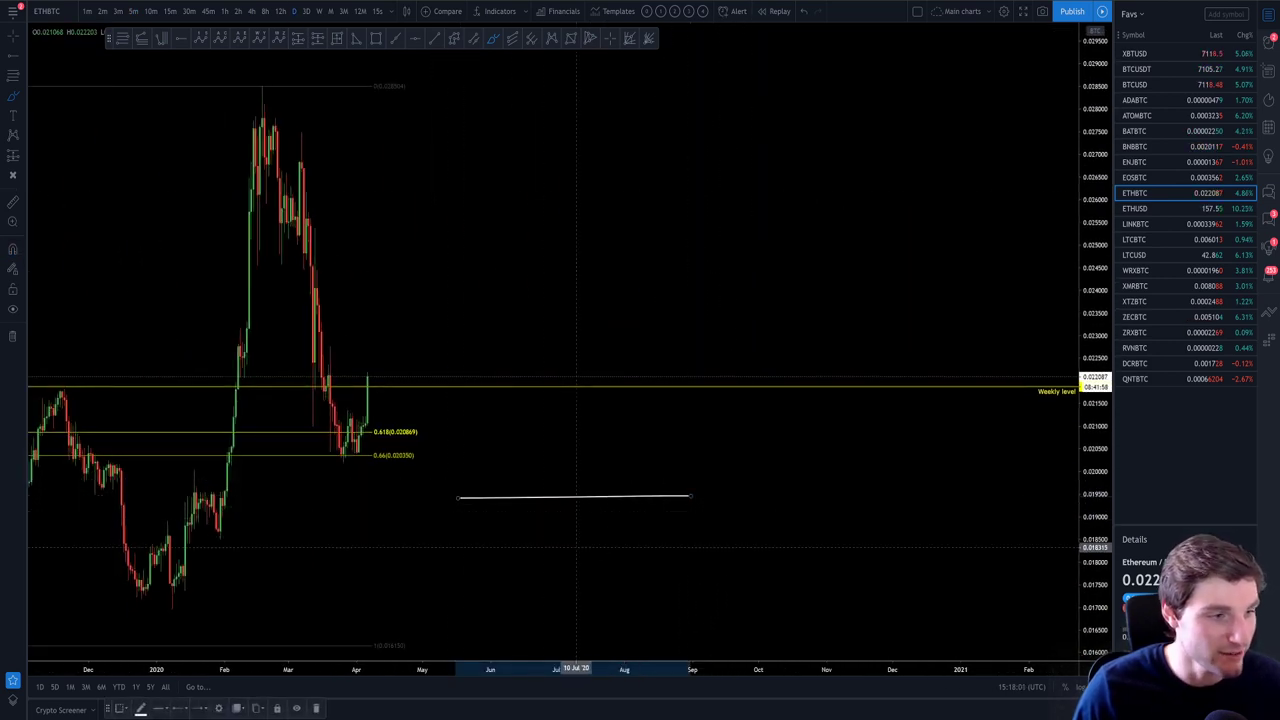
{"action": "key", "text": "ctrl+z"}
{"action": "key", "text": "ctrl+y"}
{"action": "key", "text": "ctrl+z"}
Examine the daily ETHBTC retracement, and switch the chart to the 15-minute interval to view price around the weekly level
{"action": "left_click_drag", "start_coordinate": [457, 533], "coordinate": [610, 520]}
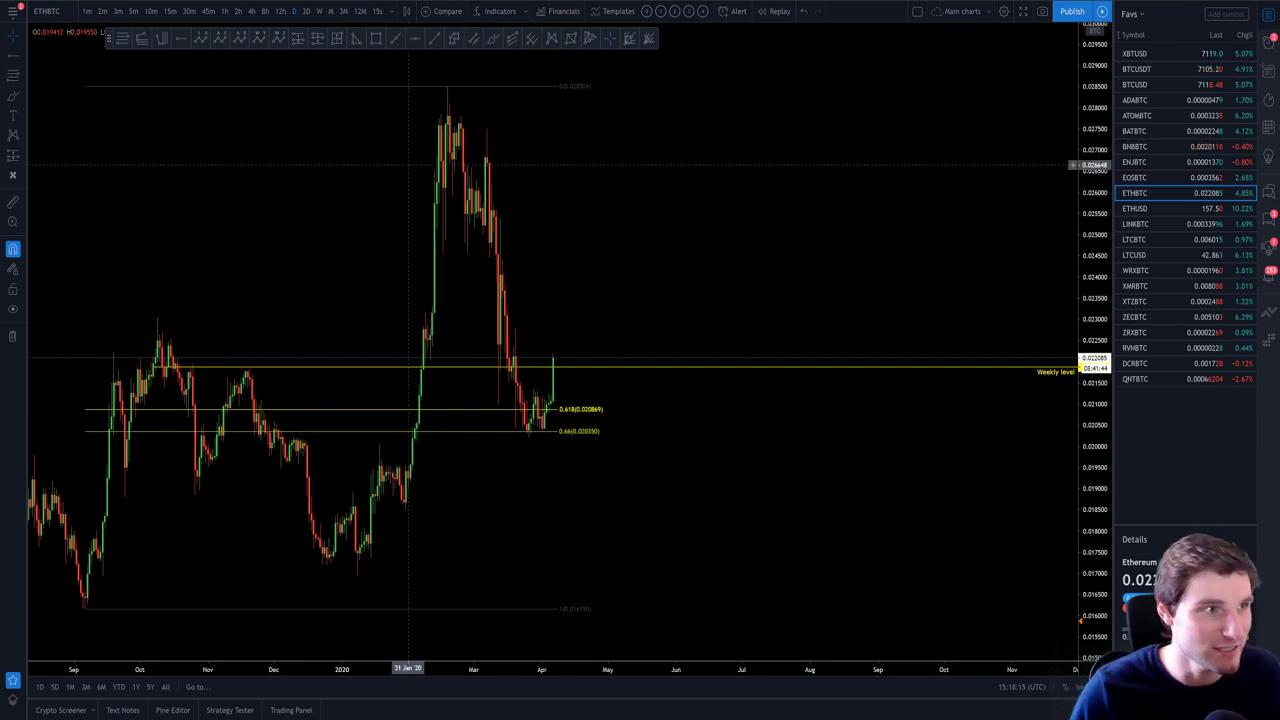
{"action": "left_click", "coordinate": [170, 11]}
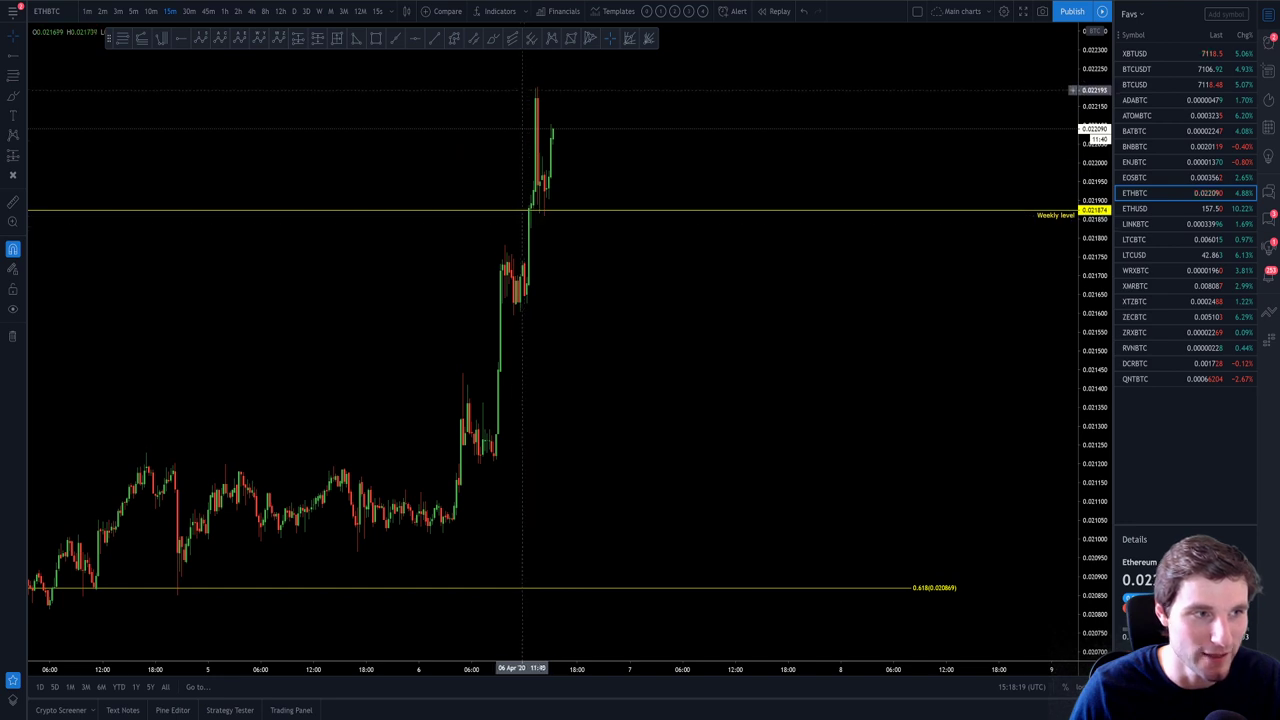
Return to the XBTUSD chart and examine the 15-minute range between the two solid white levels
{"action": "left_click", "coordinate": [1135, 54]}
{"action": "scroll", "coordinate": [760, 366], "scroll_direction": "down", "scroll_amount": 2}
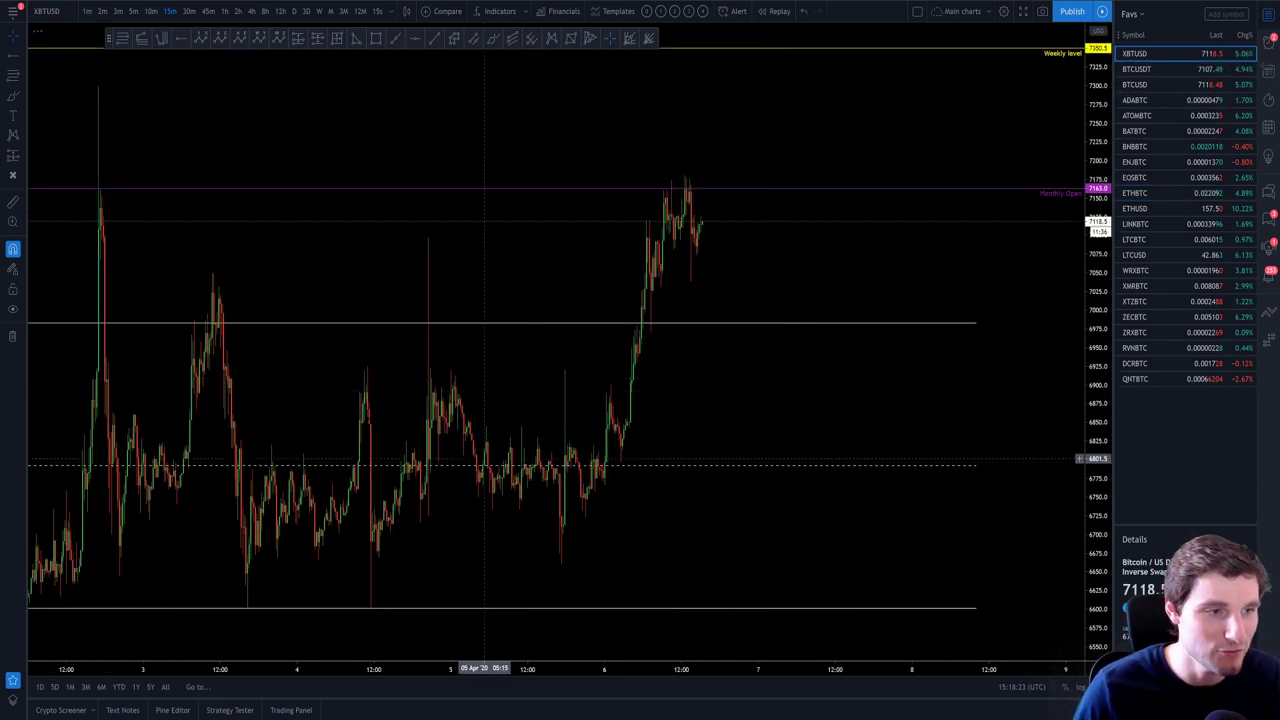
{"action": "scroll", "coordinate": [681, 318], "scroll_direction": "down", "scroll_amount": 3}
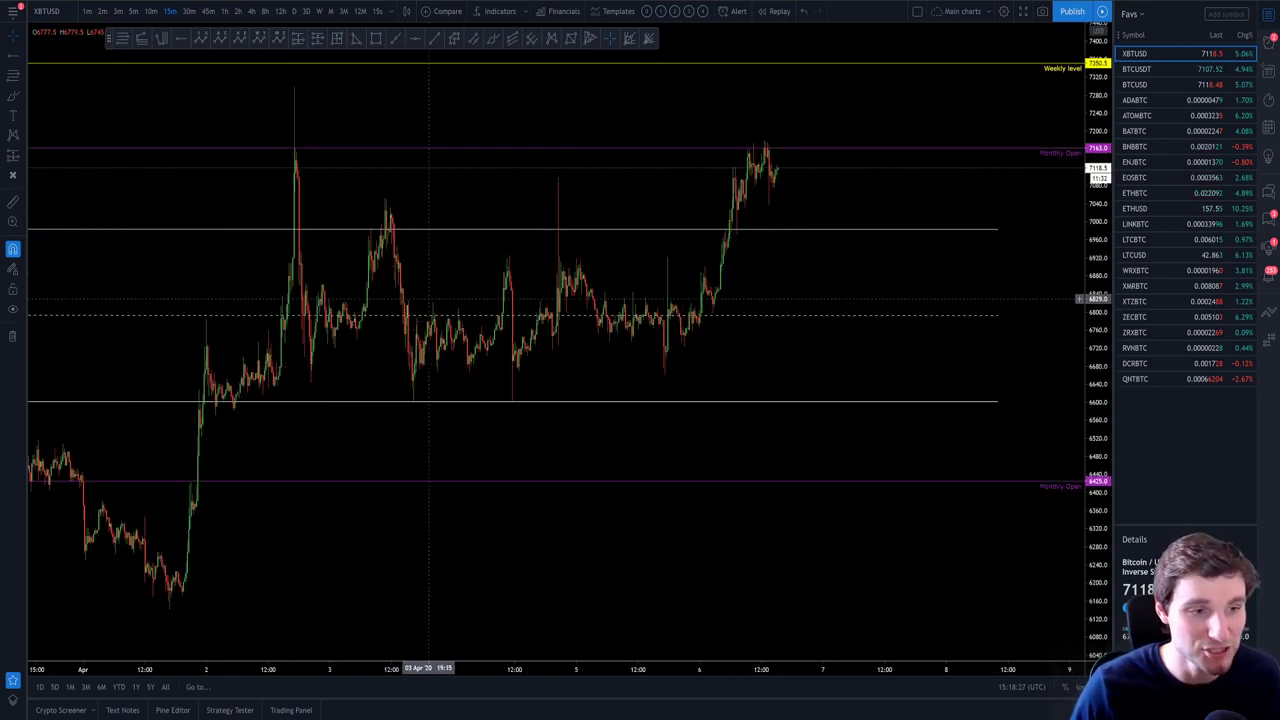
{"action": "scroll", "coordinate": [530, 260], "scroll_direction": "up", "scroll_amount": 1}
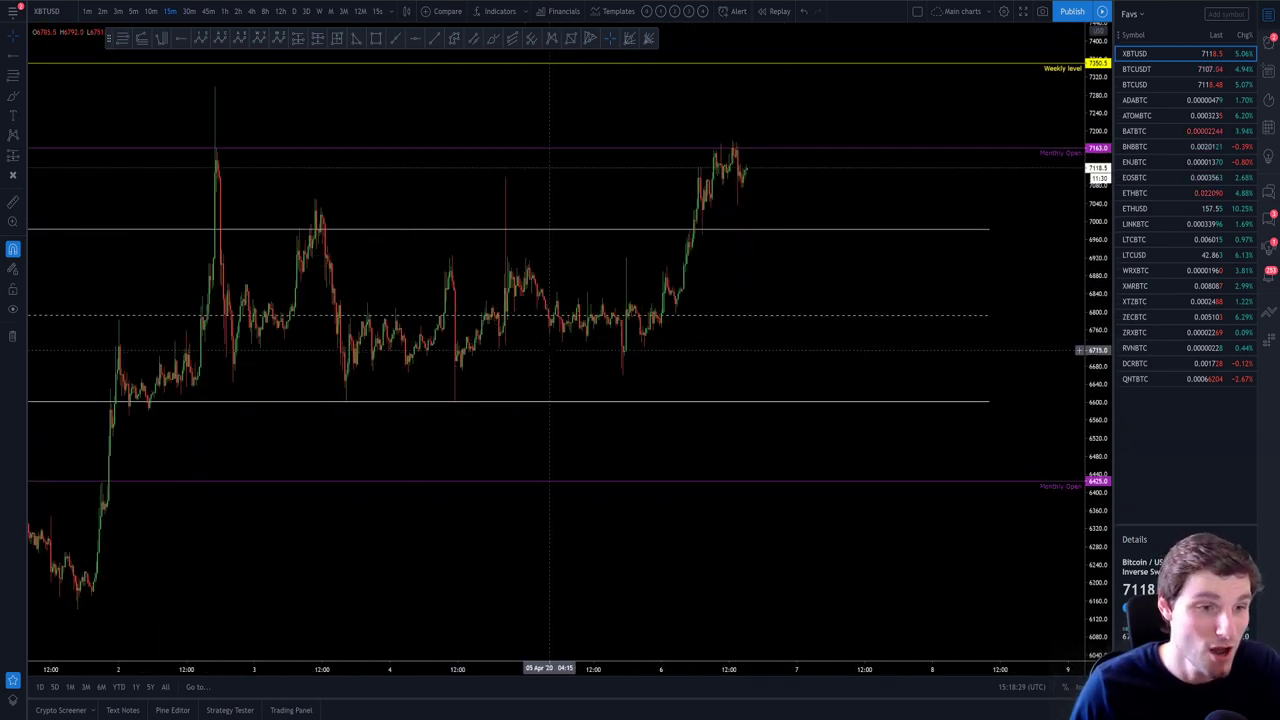
{"action": "scroll", "coordinate": [639, 322], "scroll_direction": "up", "scroll_amount": 2}
Brush freehand paths from the dashed level down through the lower white level and up to the upper white level, undoing each
{"action": "left_click", "coordinate": [493, 38]}
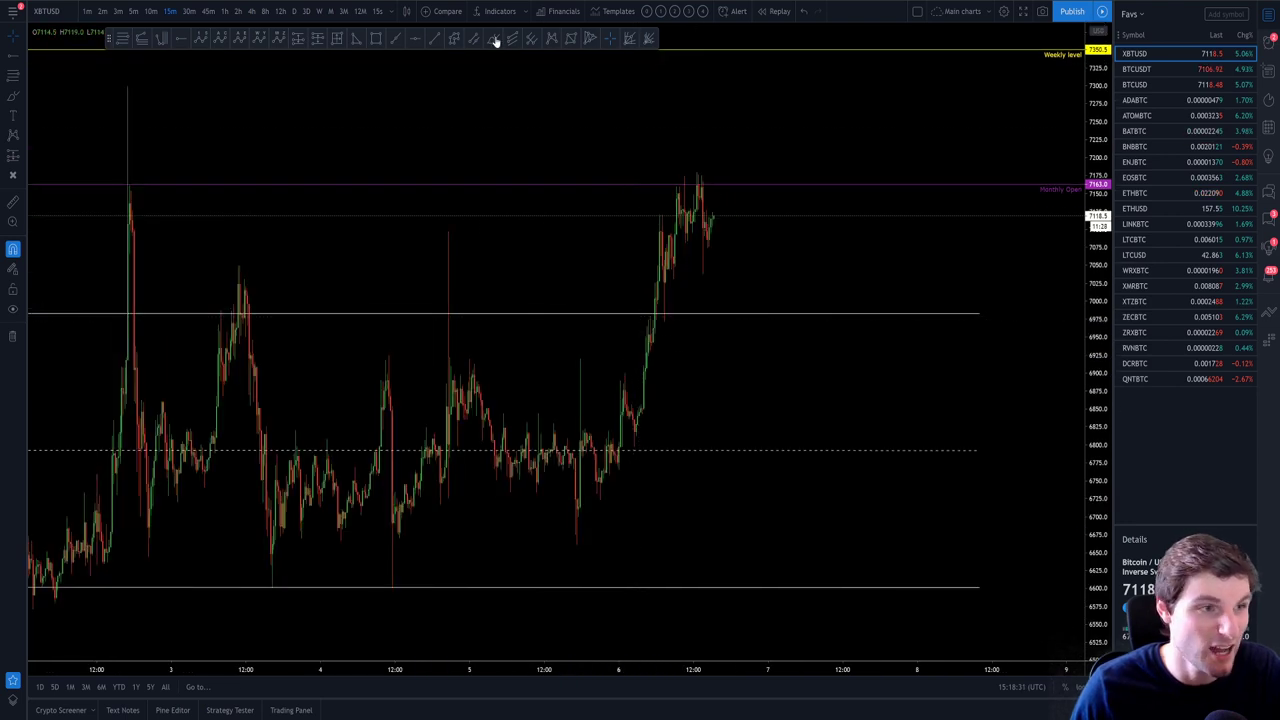
{"action": "mouse_move", "coordinate": [612, 452]}
{"action": "left_mouse_down"}
{"action": "mouse_move", "coordinate": [655, 484]}
{"action": "mouse_move", "coordinate": [712, 684]}
{"action": "left_mouse_up"}
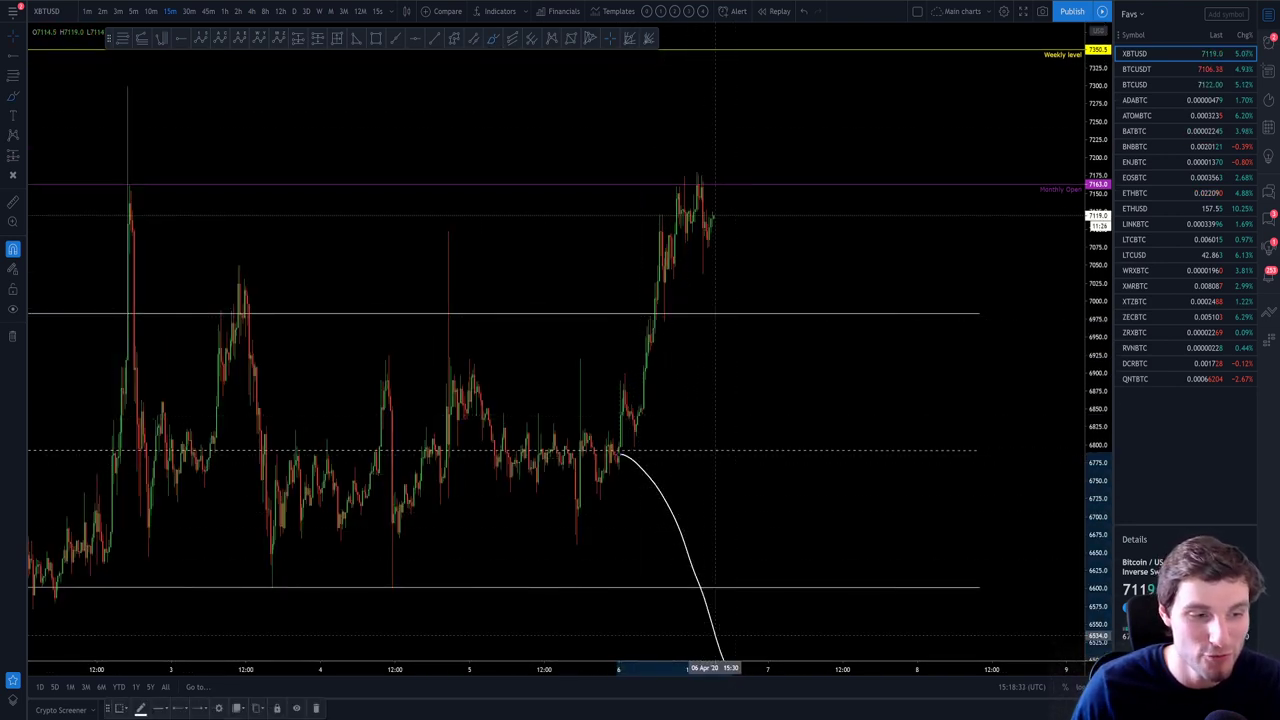
{"action": "key", "text": "ctrl+z"}
{"action": "left_click_drag", "start_coordinate": [608, 445], "coordinate": [663, 300]}
{"action": "key", "text": "ctrl+z"}
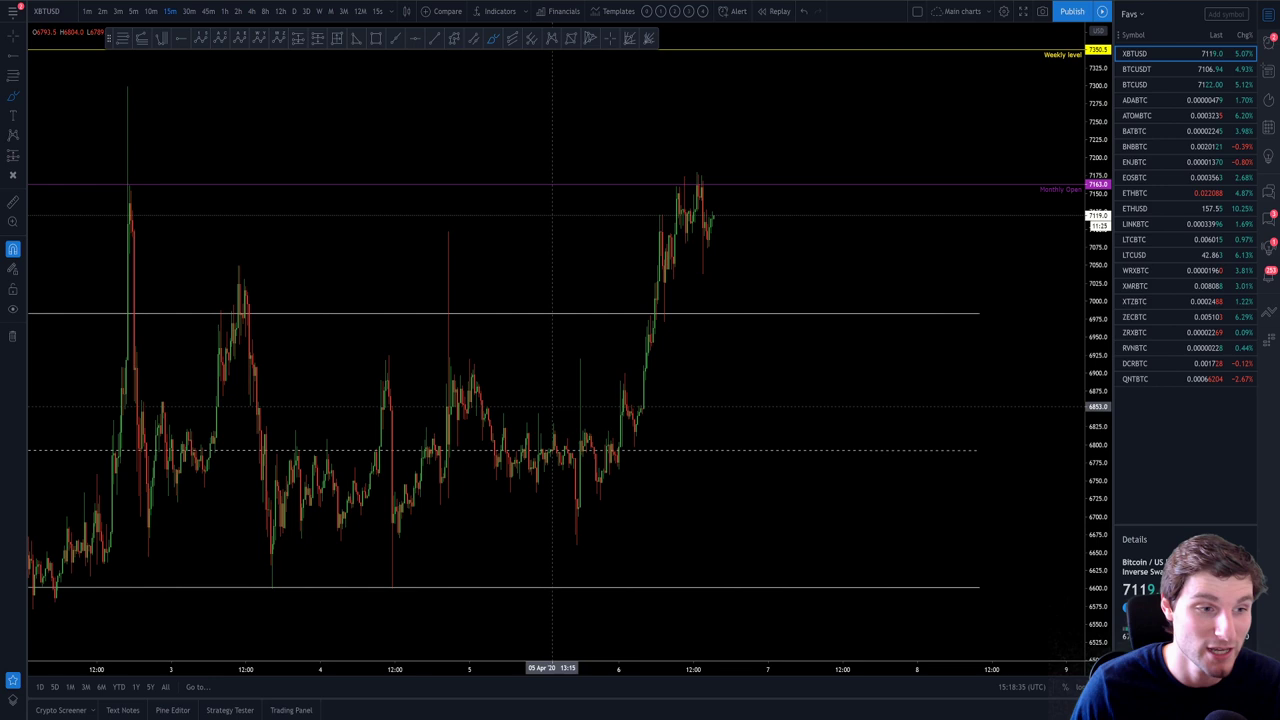
Switch XBTUSD to the 5-minute interval, brush a freehand path from the early 6 April pullback up to the solid white level, and undo it
{"action": "left_click", "coordinate": [133, 11]}
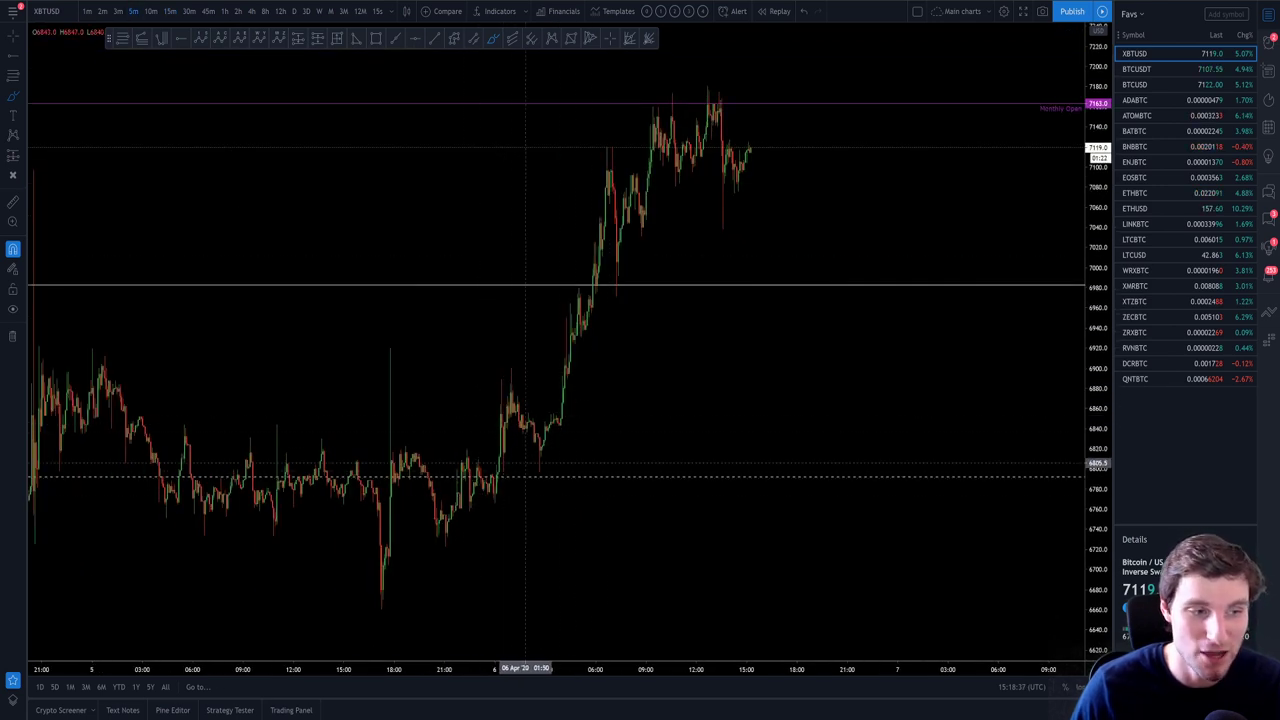
{"action": "mouse_move", "coordinate": [524, 430]}
{"action": "left_mouse_down"}
{"action": "mouse_move", "coordinate": [528, 452]}
{"action": "mouse_move", "coordinate": [606, 162]}
{"action": "mouse_move", "coordinate": [623, 291]}
{"action": "left_mouse_up"}
{"action": "key", "text": "ctrl+z"}
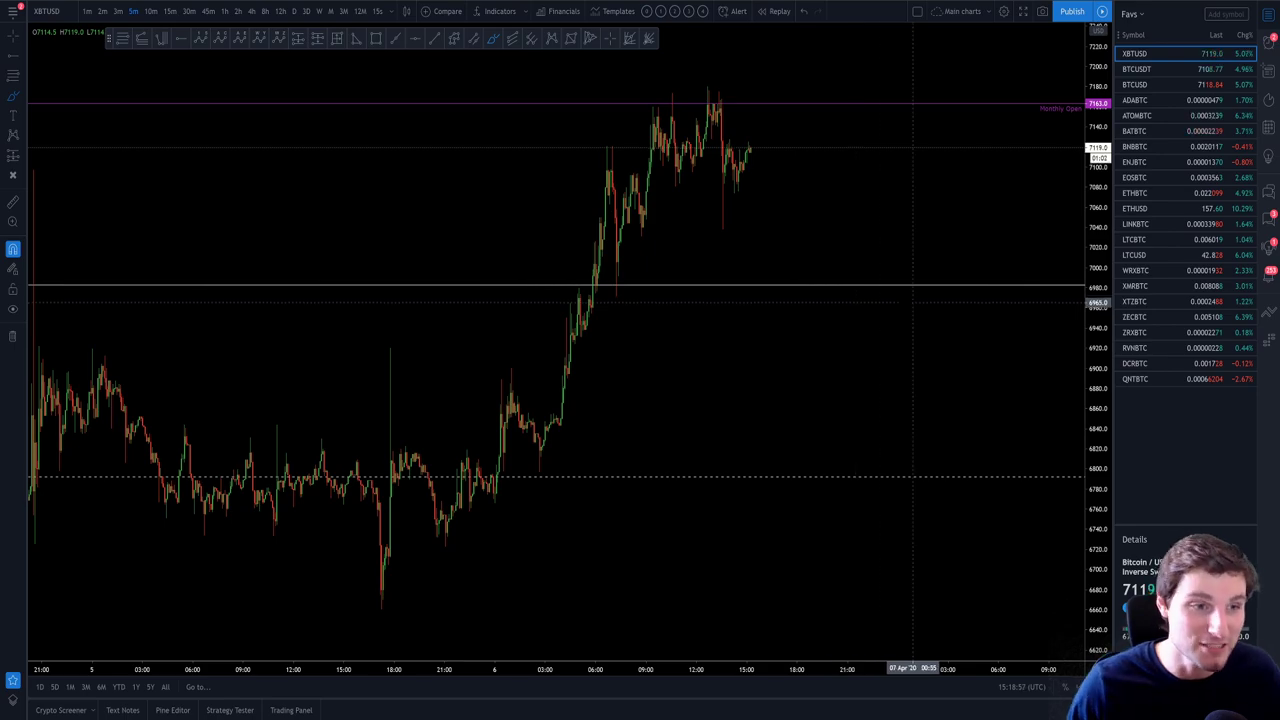
Switch to Discord, enlarge the XBTUSD position screenshot in the ta-bitcoin channel, and close it again
{"action": "key", "text": "alt+Tab"}
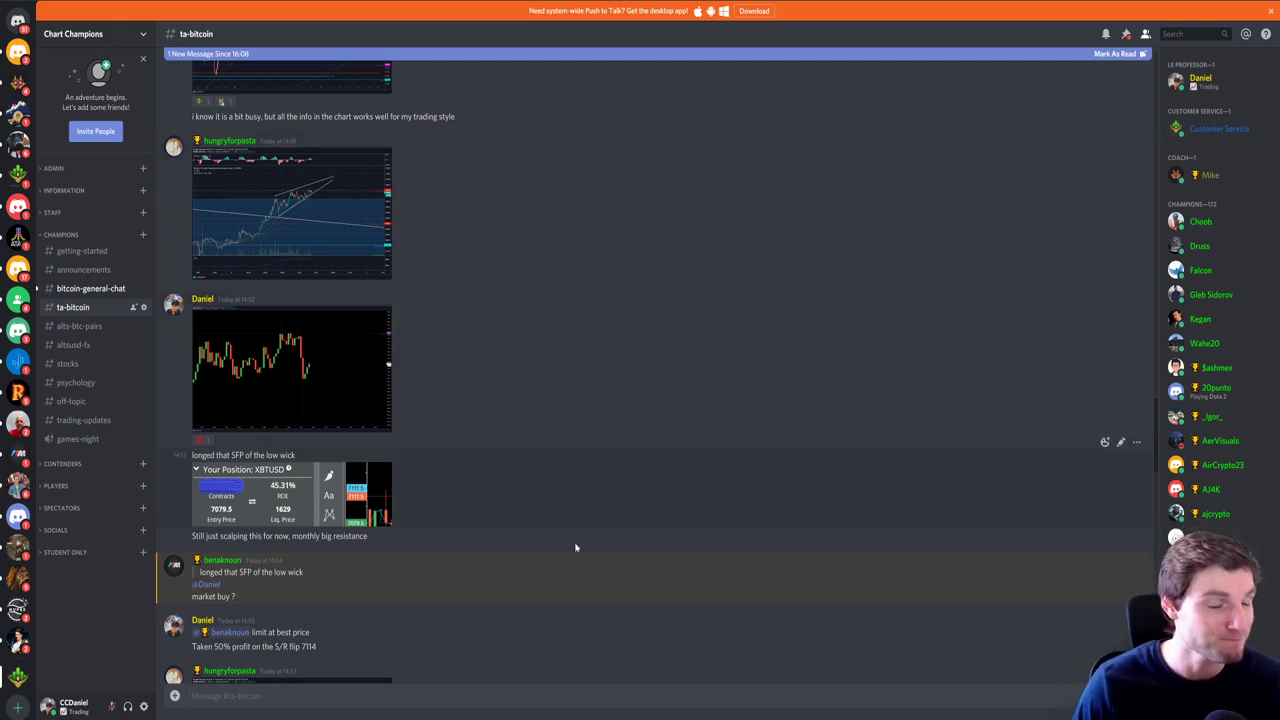
{"action": "left_click", "coordinate": [300, 510]}
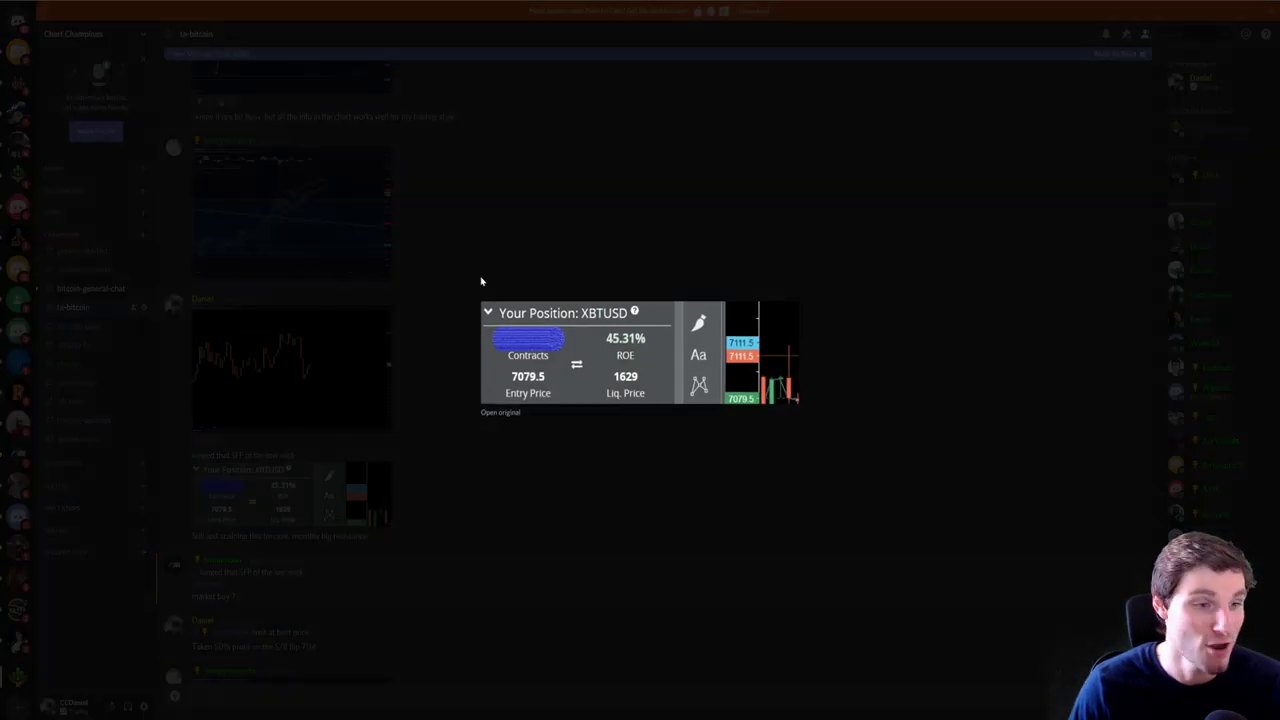
{"action": "left_click", "coordinate": [775, 530]}
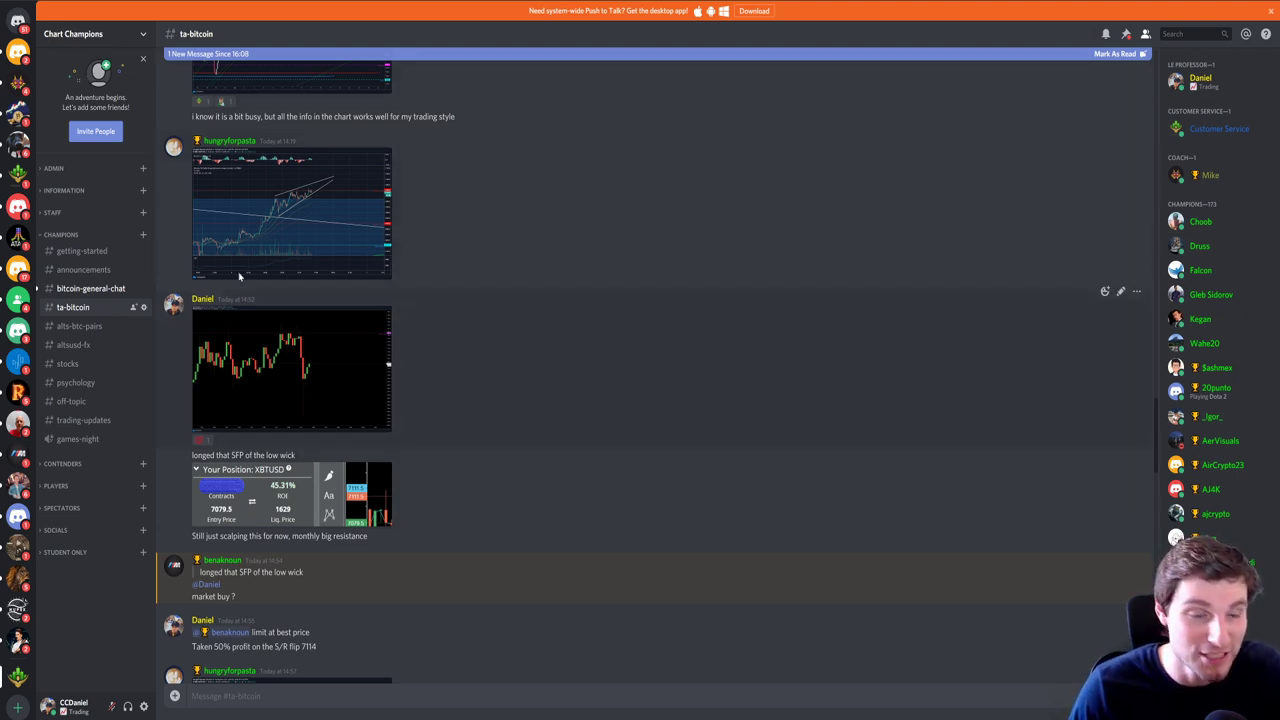
Return to TradingView and examine the 5-minute XBTUSD price action between the solid white level, monthly open and weekly level
{"action": "key", "text": "alt+Tab"}
{"action": "scroll", "coordinate": [710, 245], "scroll_direction": "down", "scroll_amount": 5}
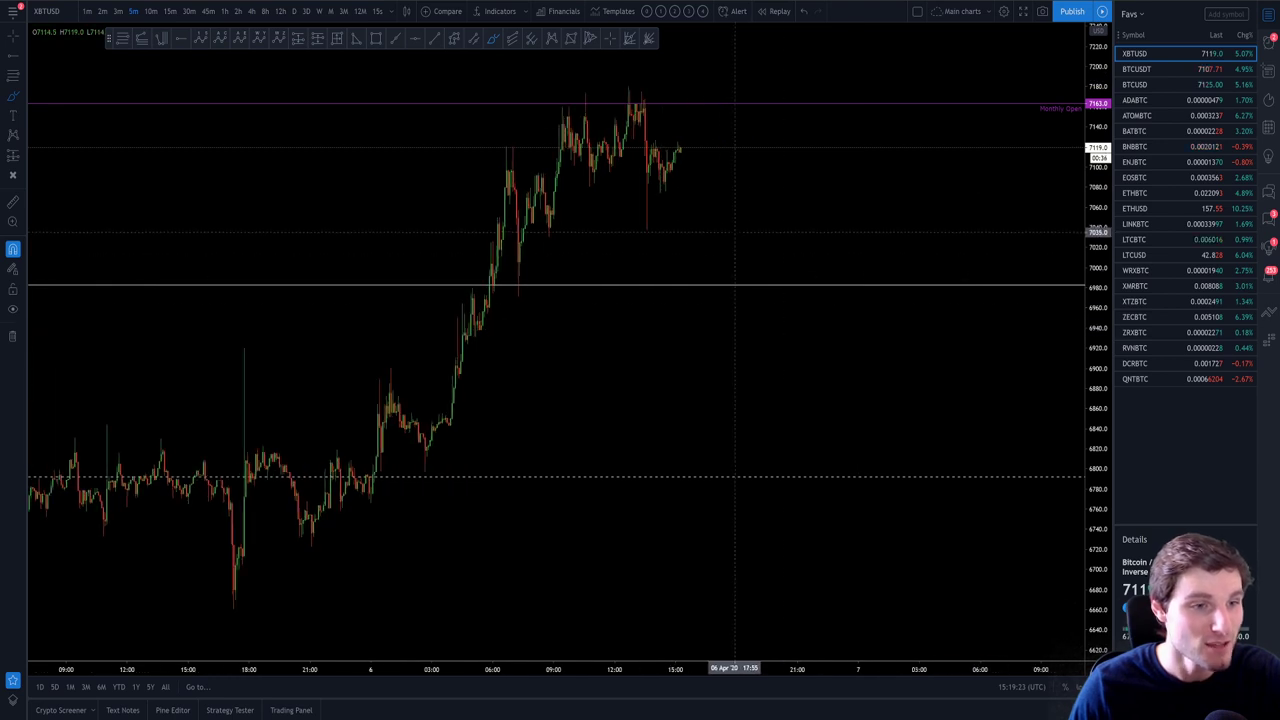
{"action": "left_click_drag", "start_coordinate": [710, 245], "coordinate": [950, 278]}
{"action": "scroll", "coordinate": [900, 270], "scroll_direction": "down", "scroll_amount": 2}
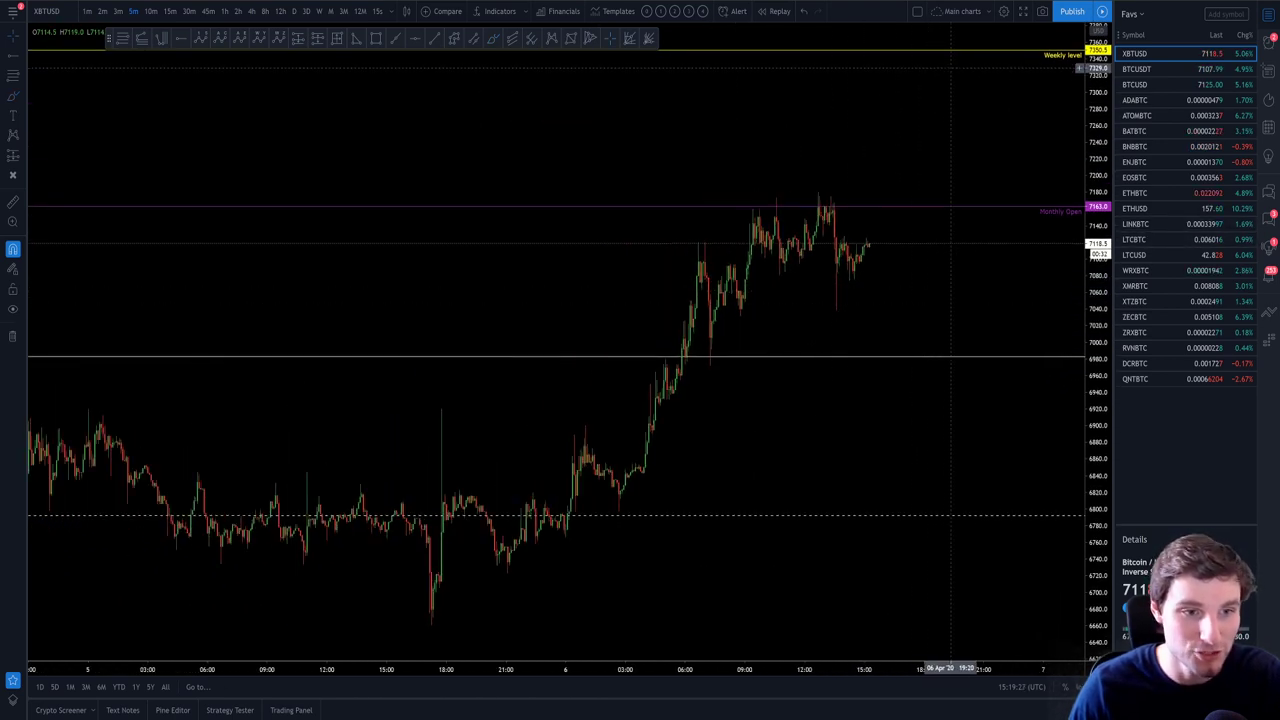
{"action": "scroll", "coordinate": [925, 120], "scroll_direction": "up", "scroll_amount": 2}
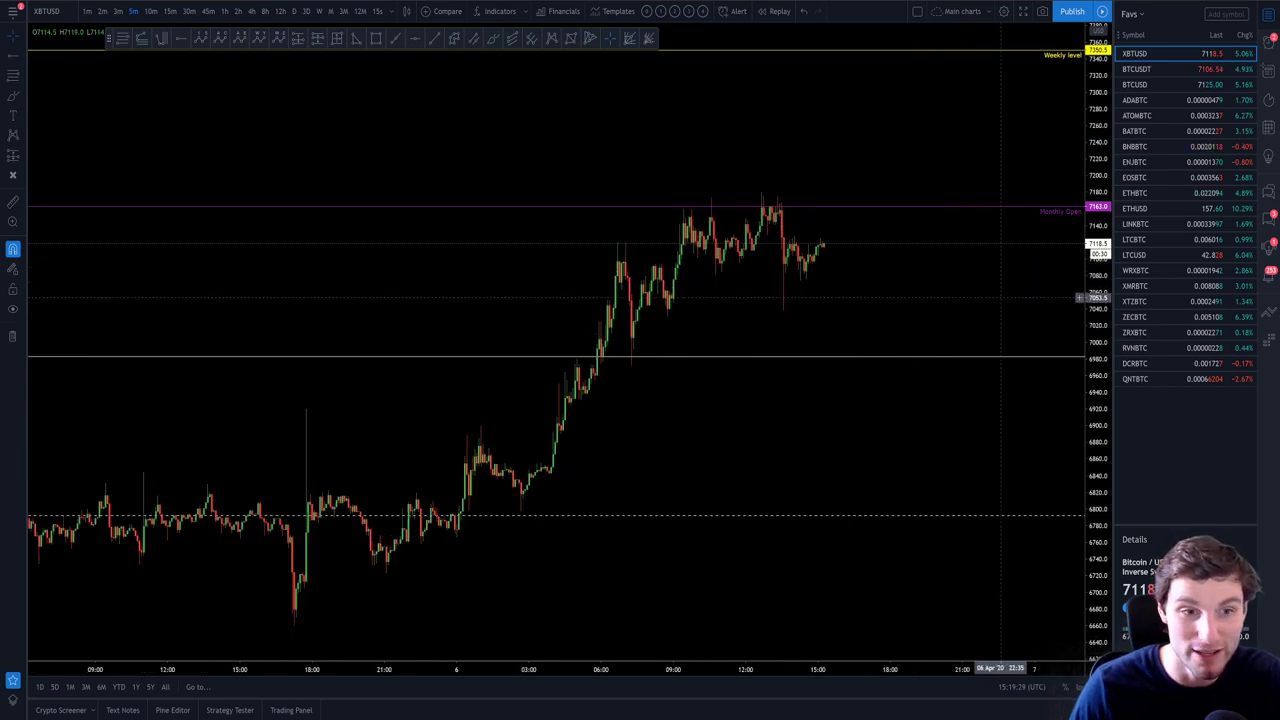